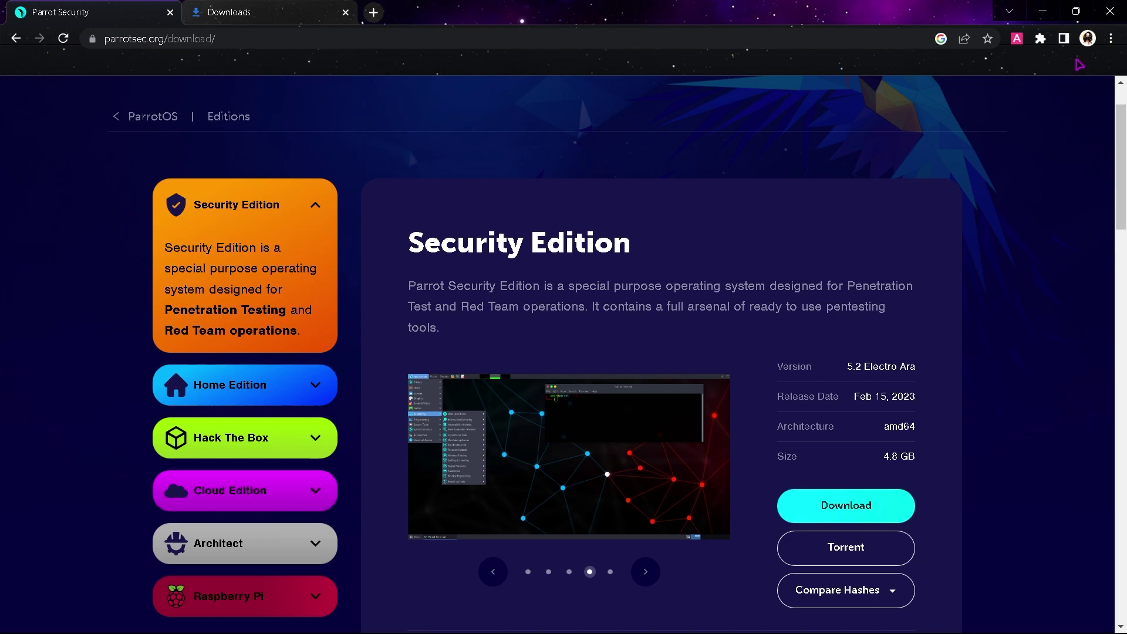
Step: Search 'vmware free download' in a new tab and open the Workstation Player download page
left_click(373, 12)
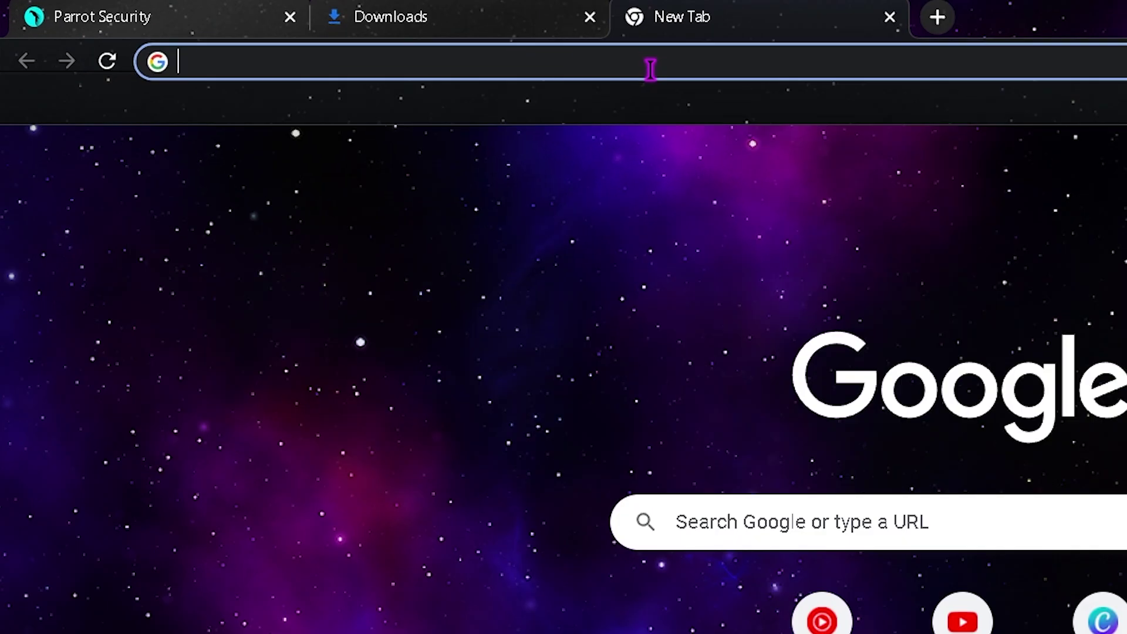
type("vmwa")
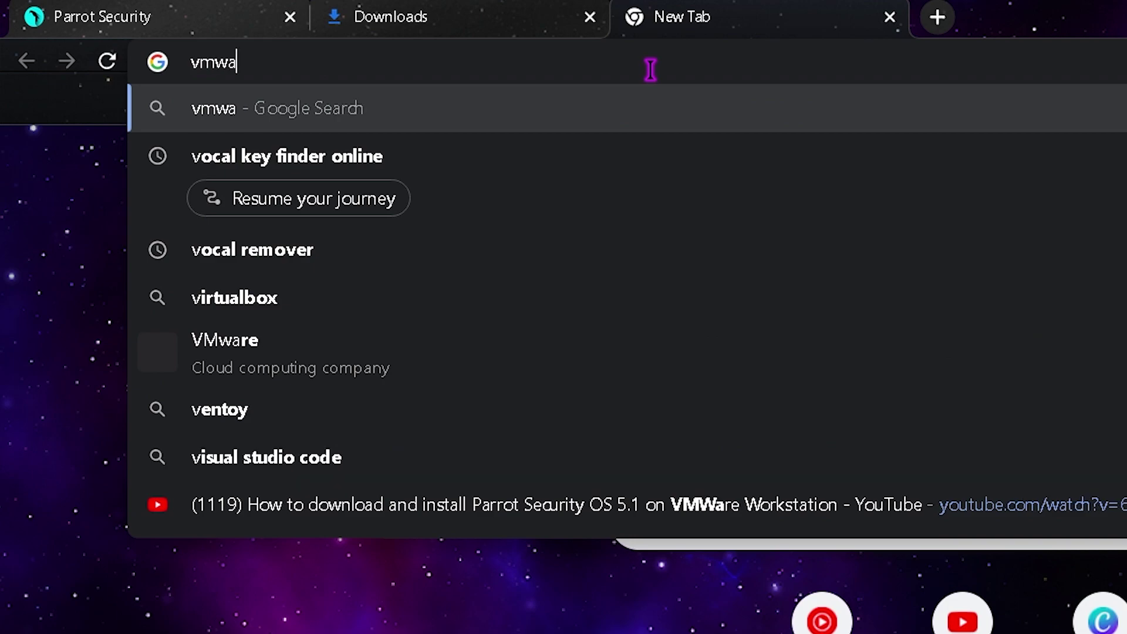
type("re free ")
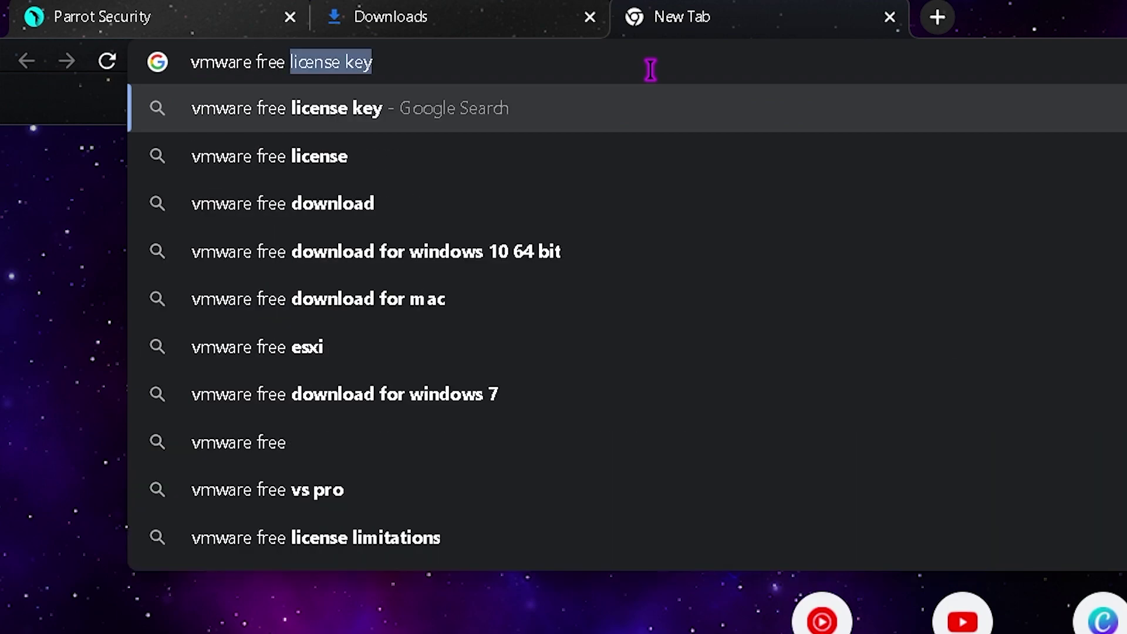
type("download")
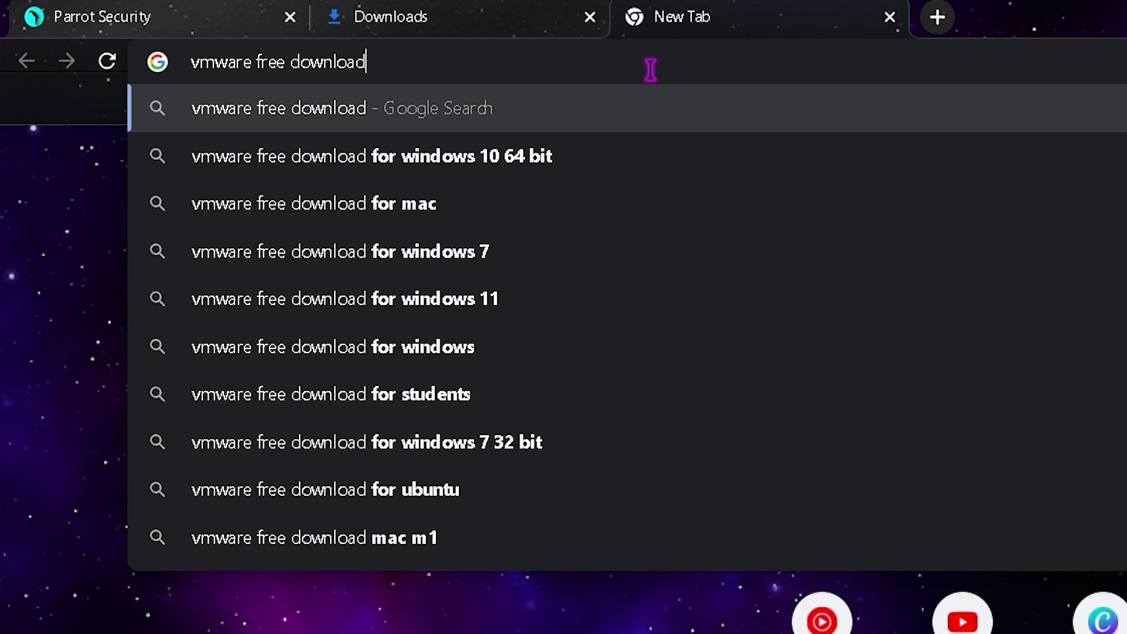
key("Return")
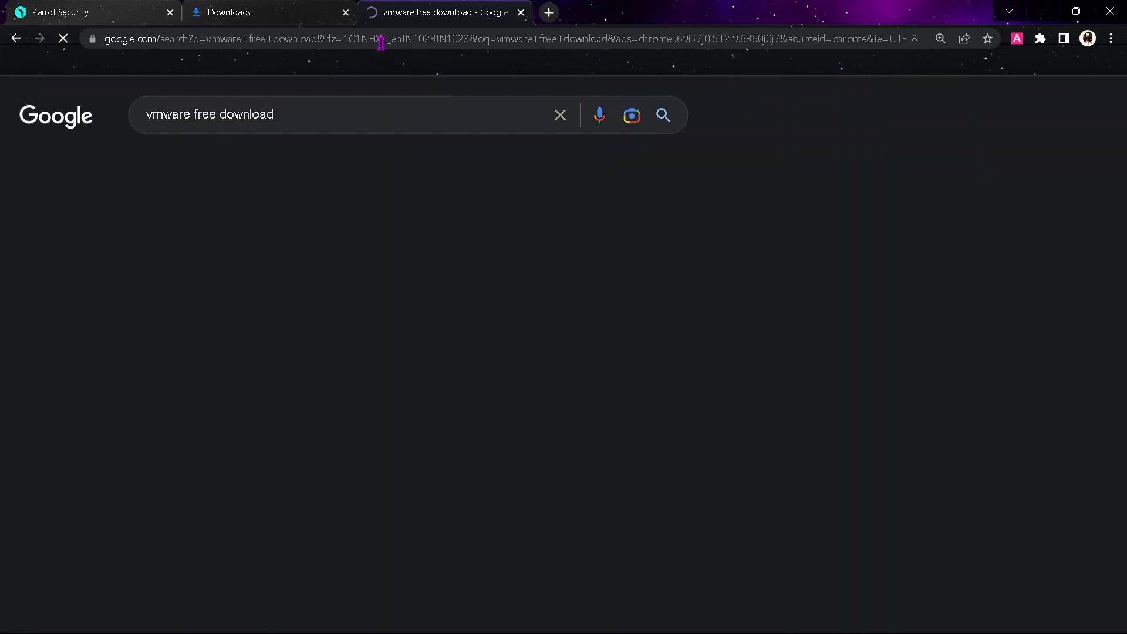
left_click(282, 270)
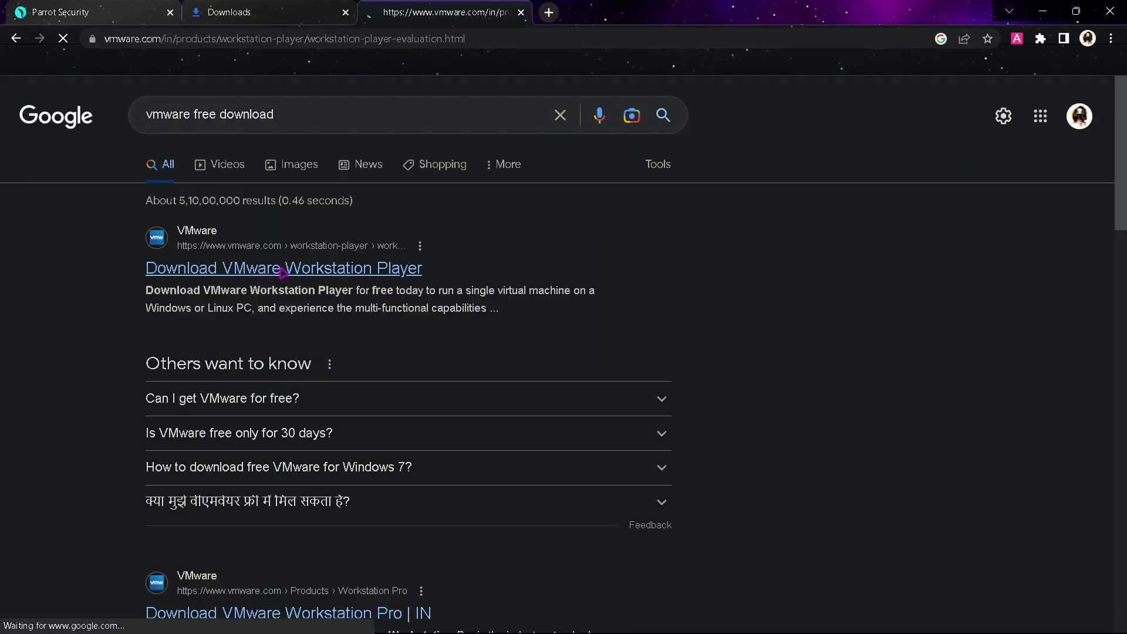
Step: Start the Workstation 17 Player for Windows download, cancel it, and minimize the browser
scroll(705, 446, "down", 2)
scroll(763, 451, "down", 2)
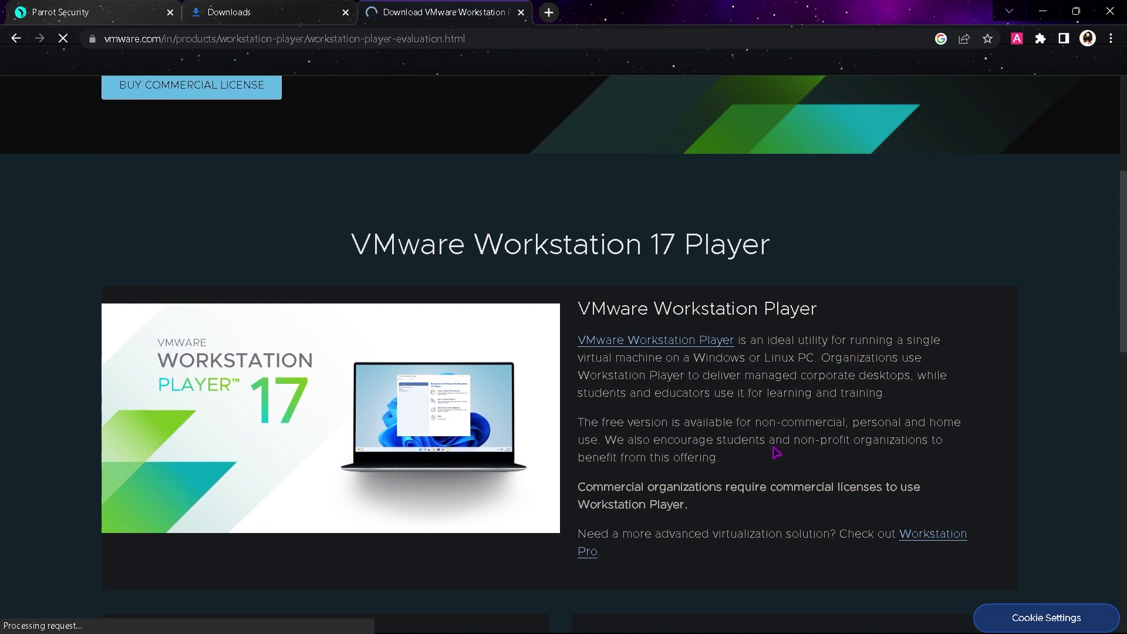
scroll(774, 446, "down", 2)
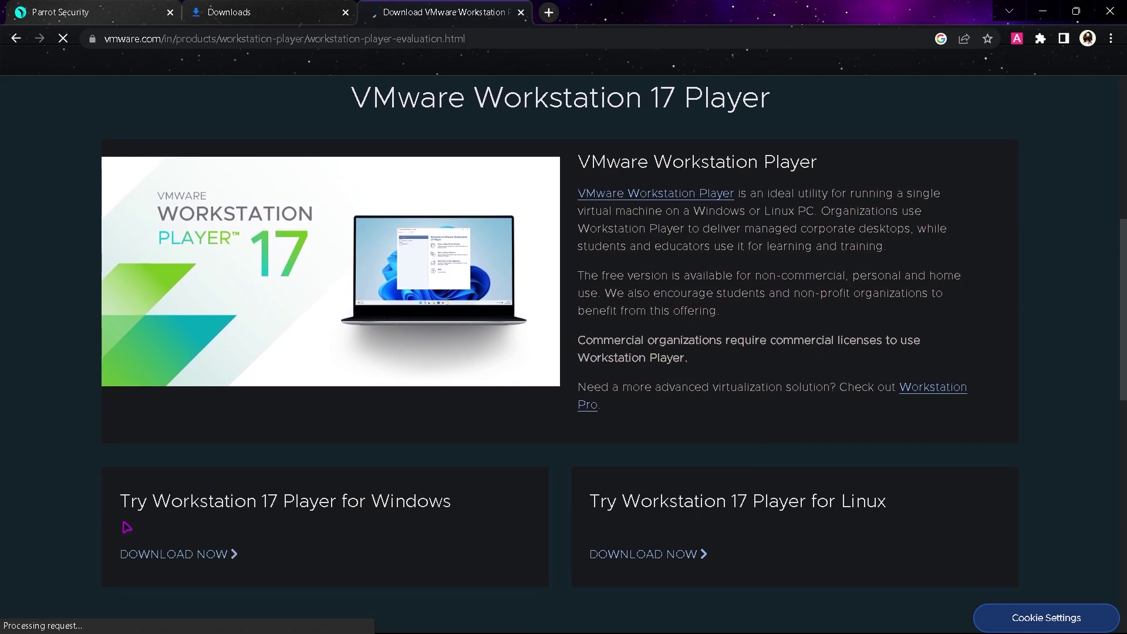
left_click(166, 555)
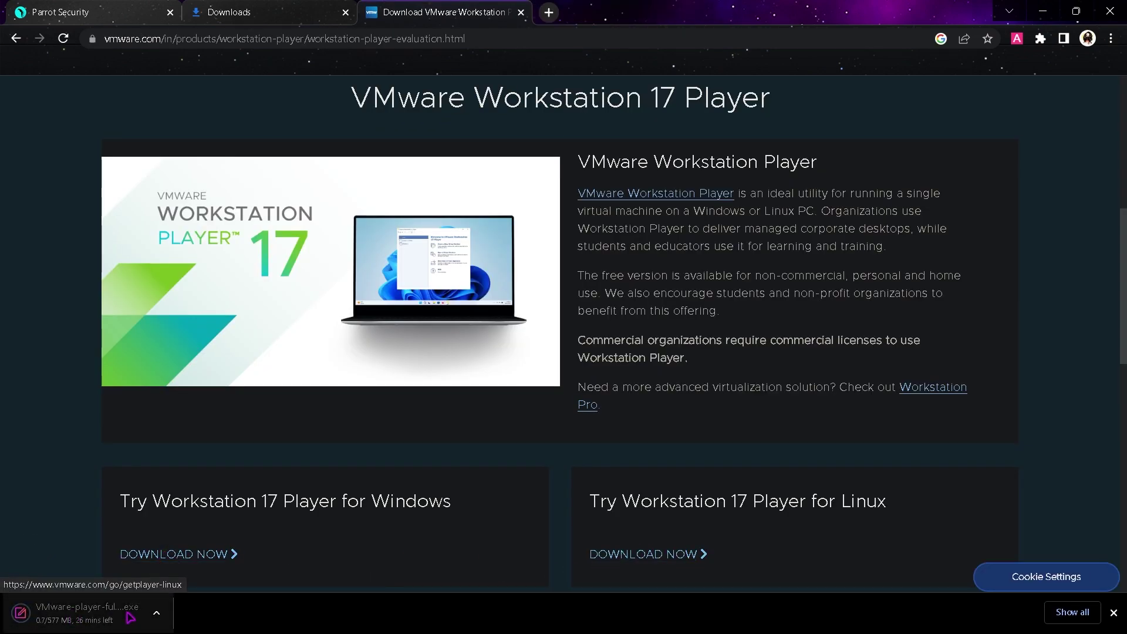
left_click(157, 614)
left_click(176, 583)
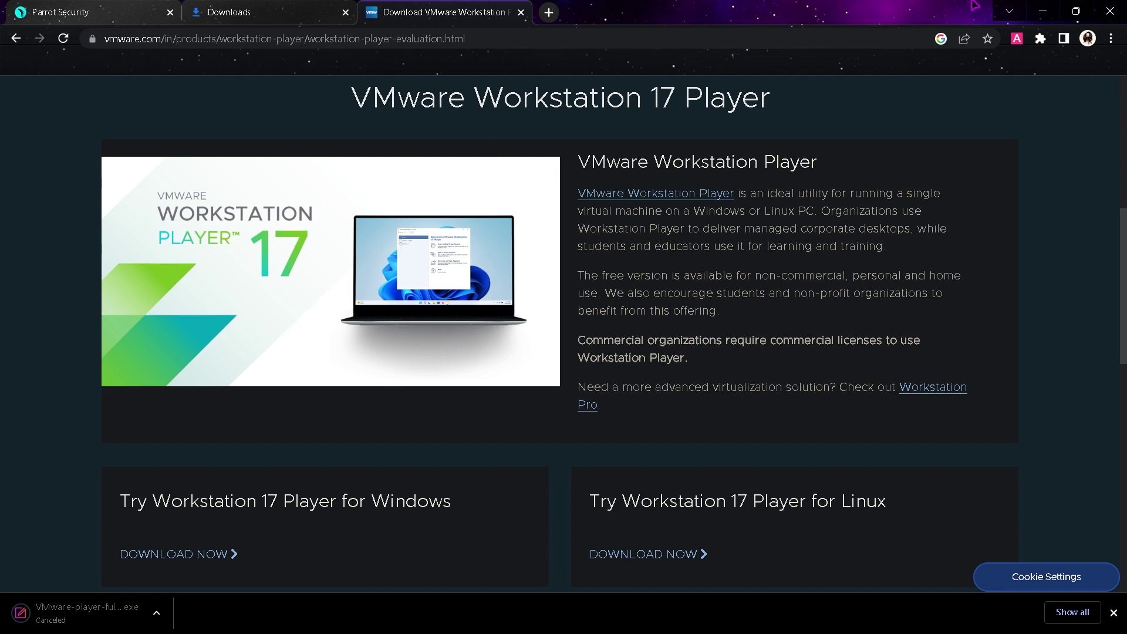
left_click(1042, 11)
Step: Launch VMware Workstation 17 Player from a Start menu search for 'vm'
key("super")
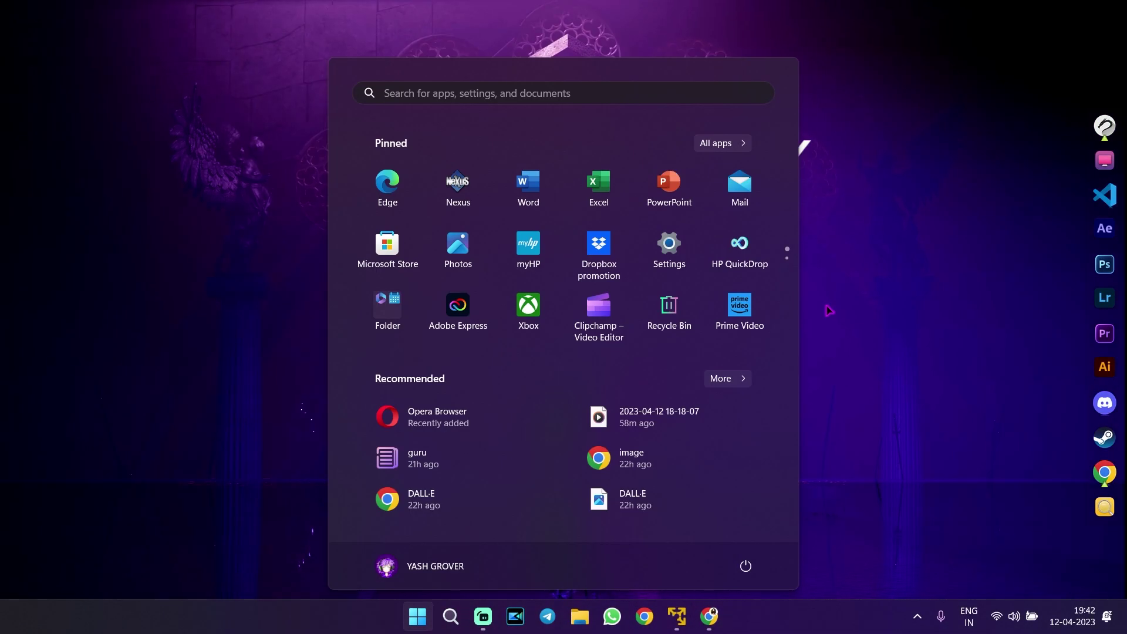
type("v")
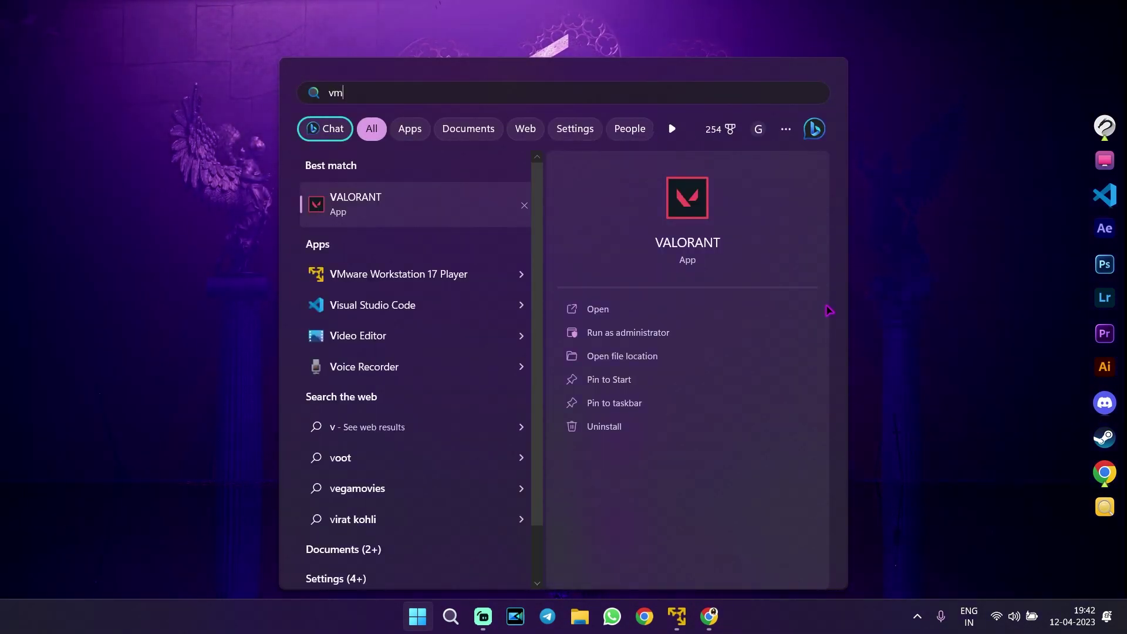
type("m")
left_click(420, 220)
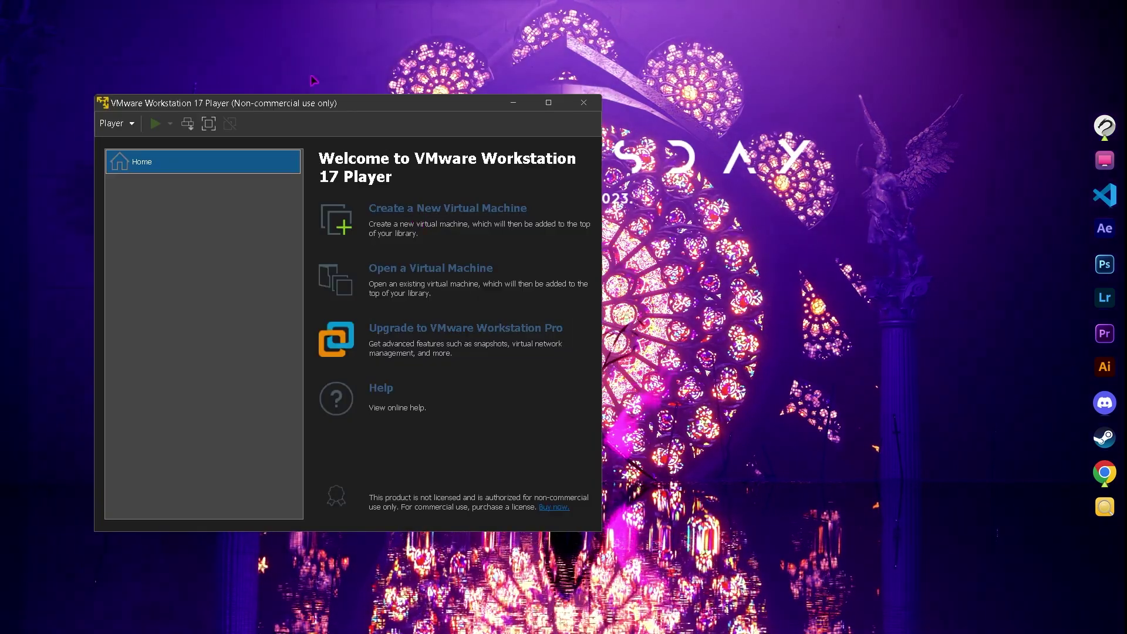
Step: Create a new virtual machine using the Parrot-security-5.2_amd64 ISO as installer disc image
left_click_drag(308, 107, 535, 113)
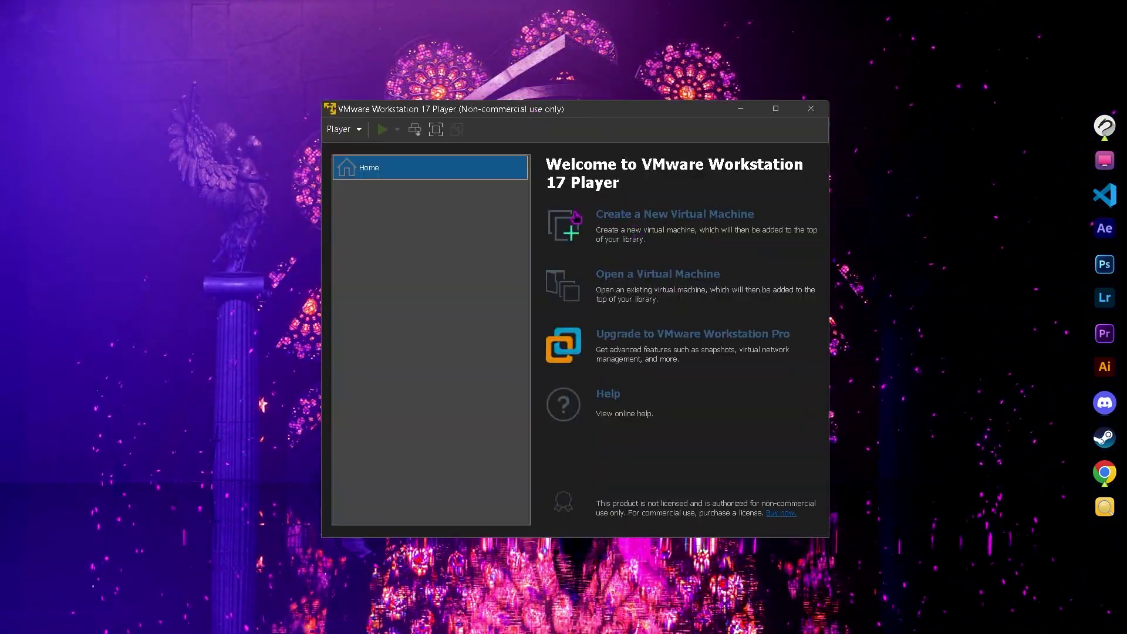
left_click(639, 220)
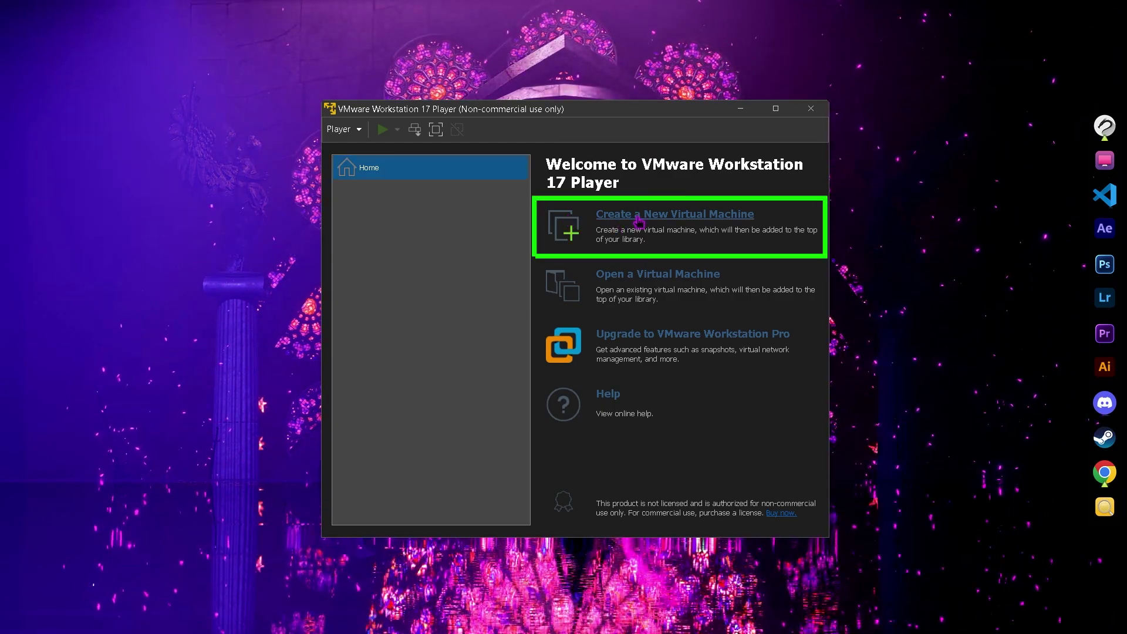
left_click(638, 221)
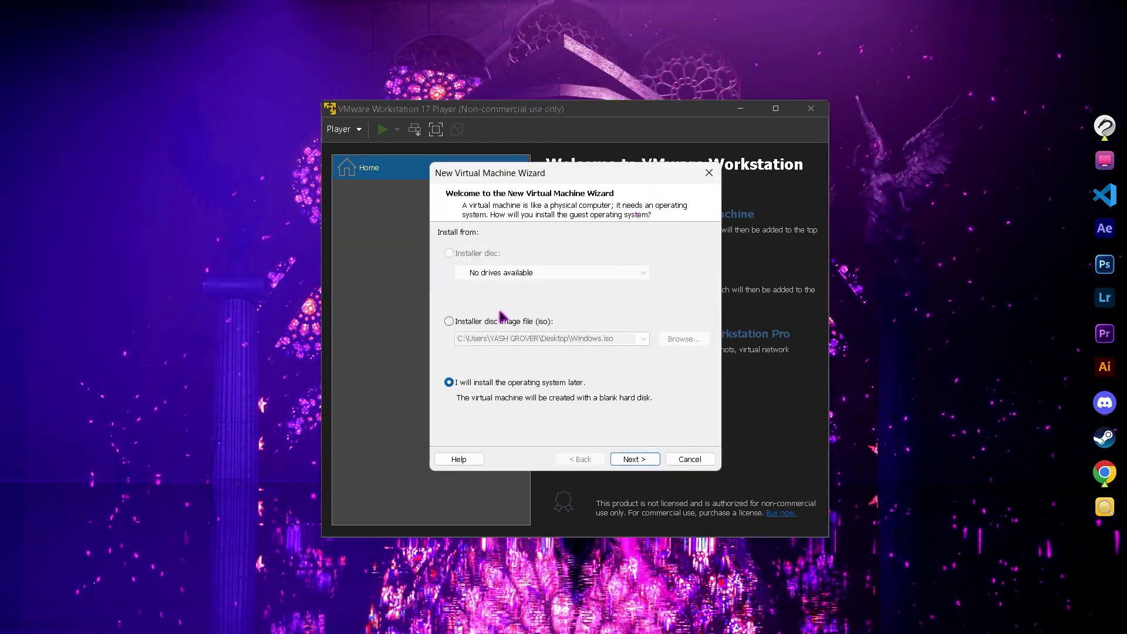
left_click(449, 322)
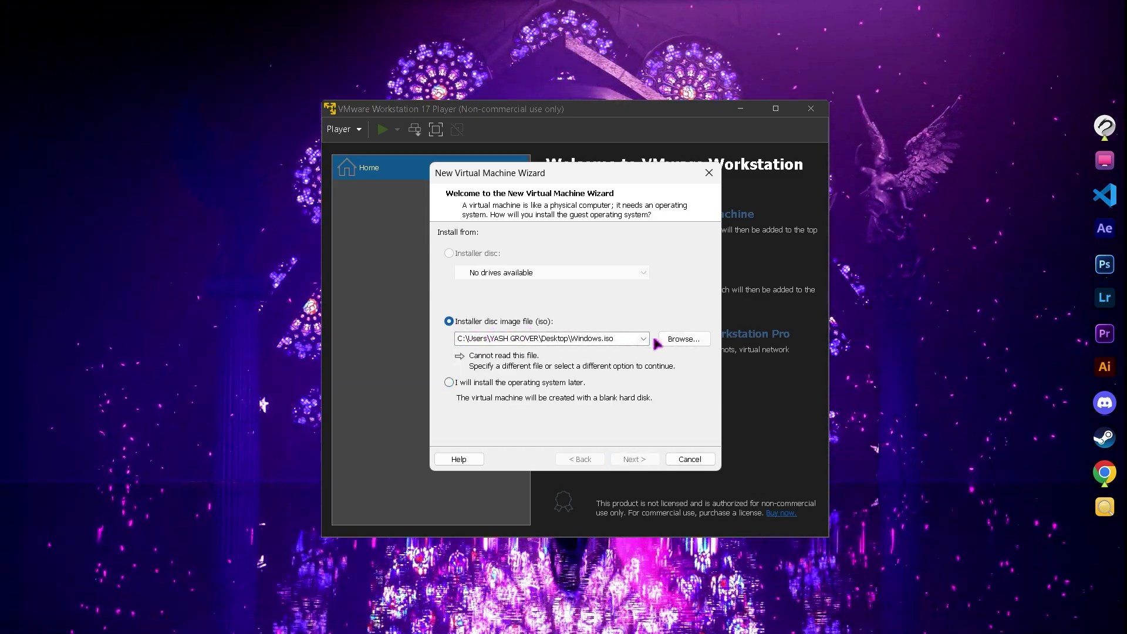
left_click(684, 339)
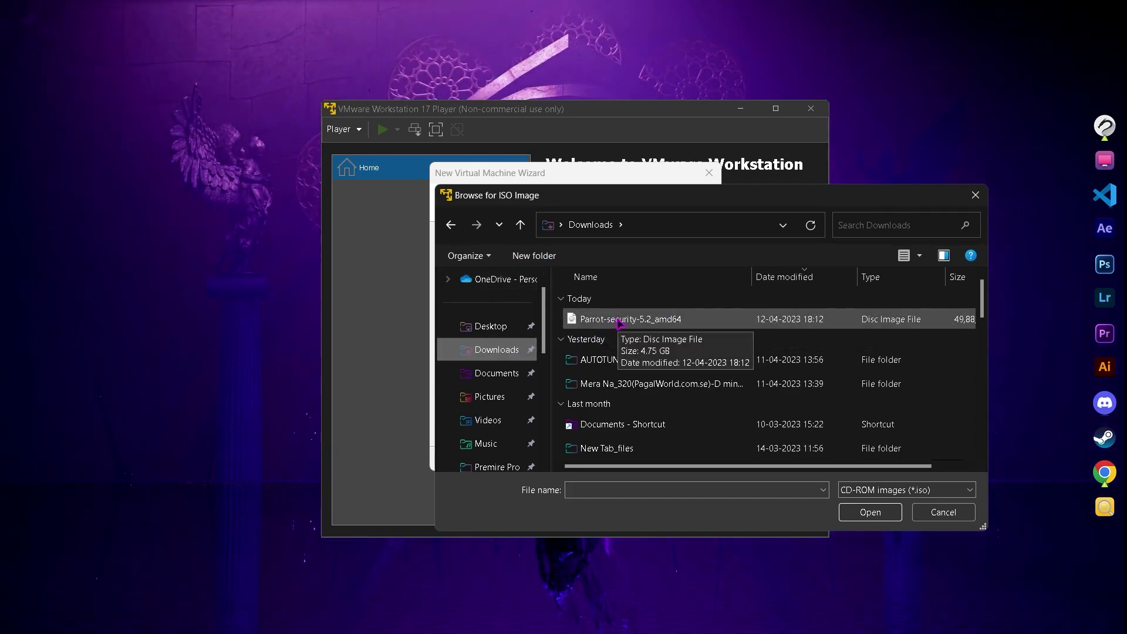
left_click(619, 323)
left_click(871, 513)
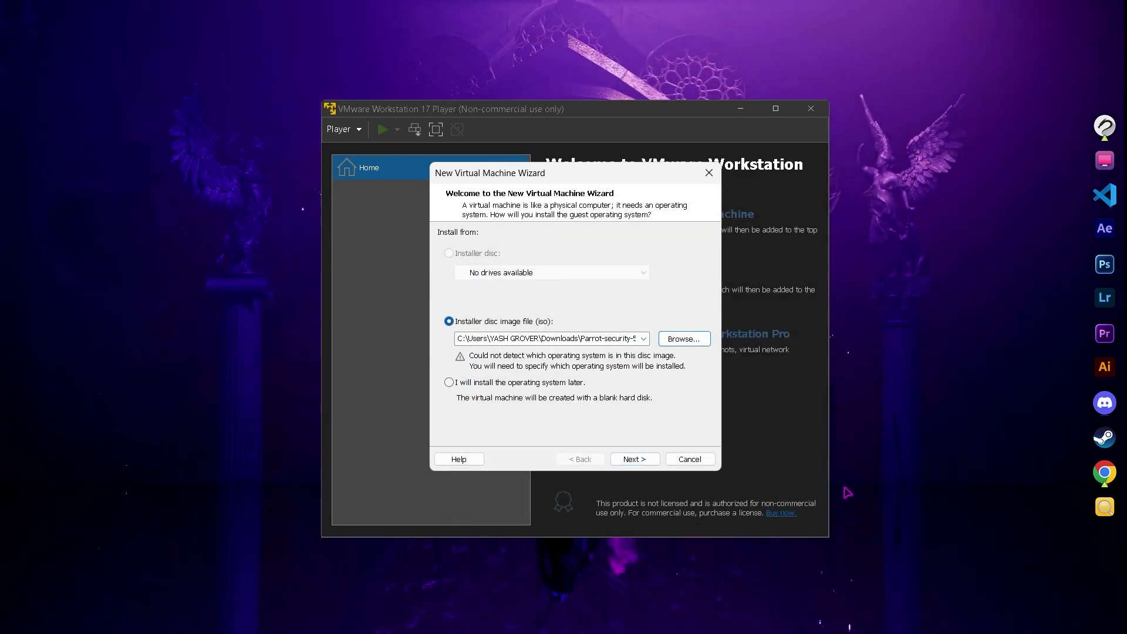
left_click(640, 459)
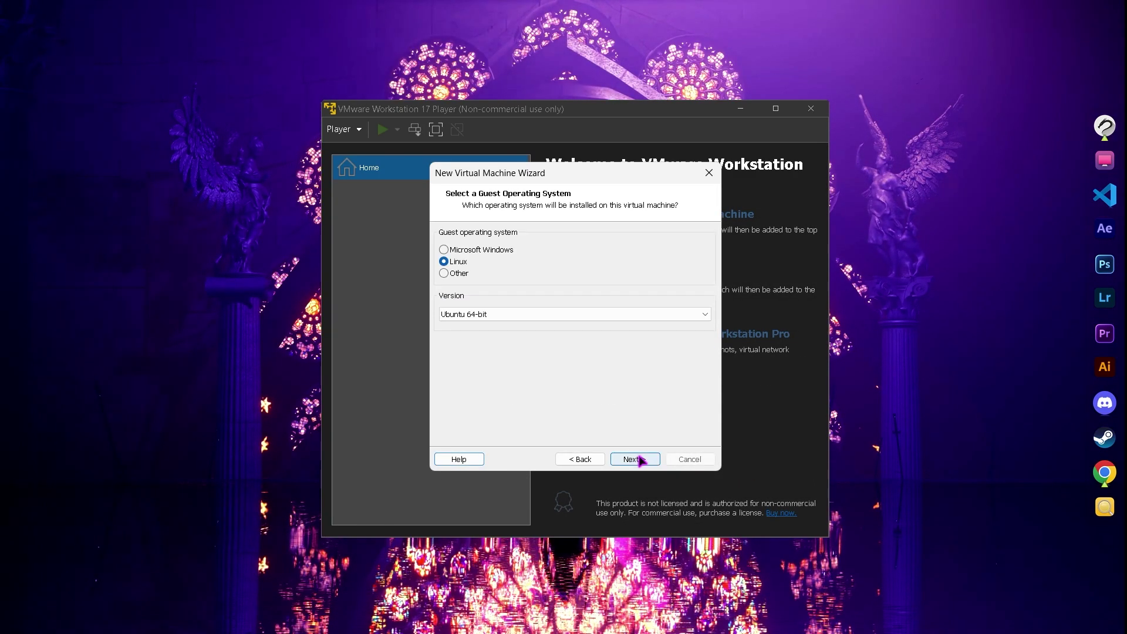
Step: Keep Ubuntu 64-bit as the guest version and name the virtual machine 'Parrot OS'
left_click(478, 315)
left_click(479, 477)
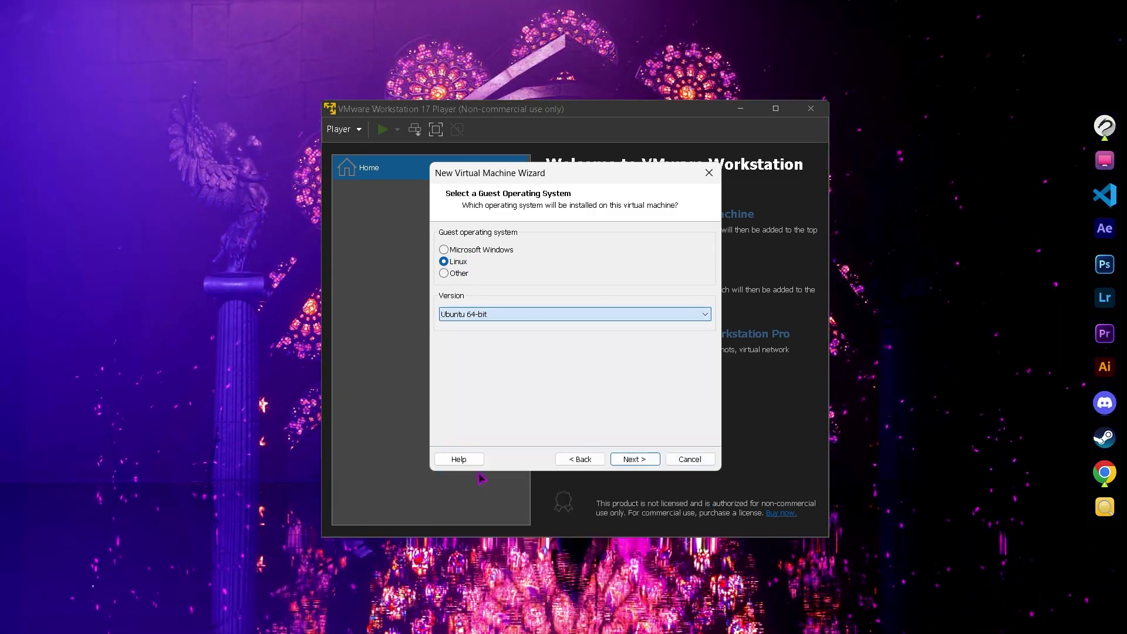
left_click(626, 460)
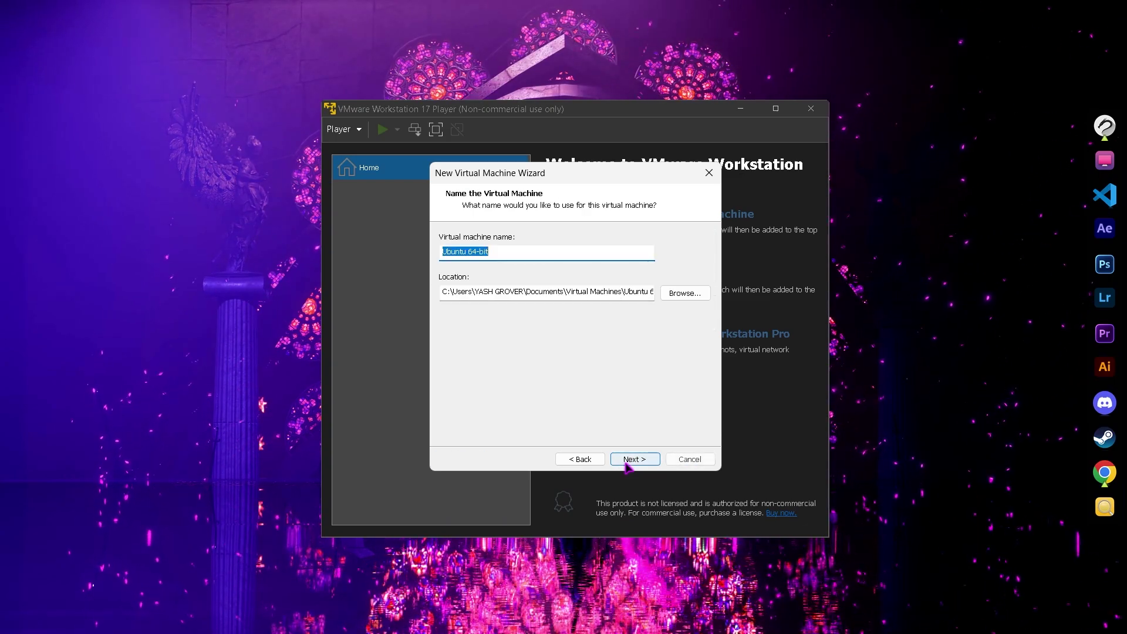
key("BackSpace")
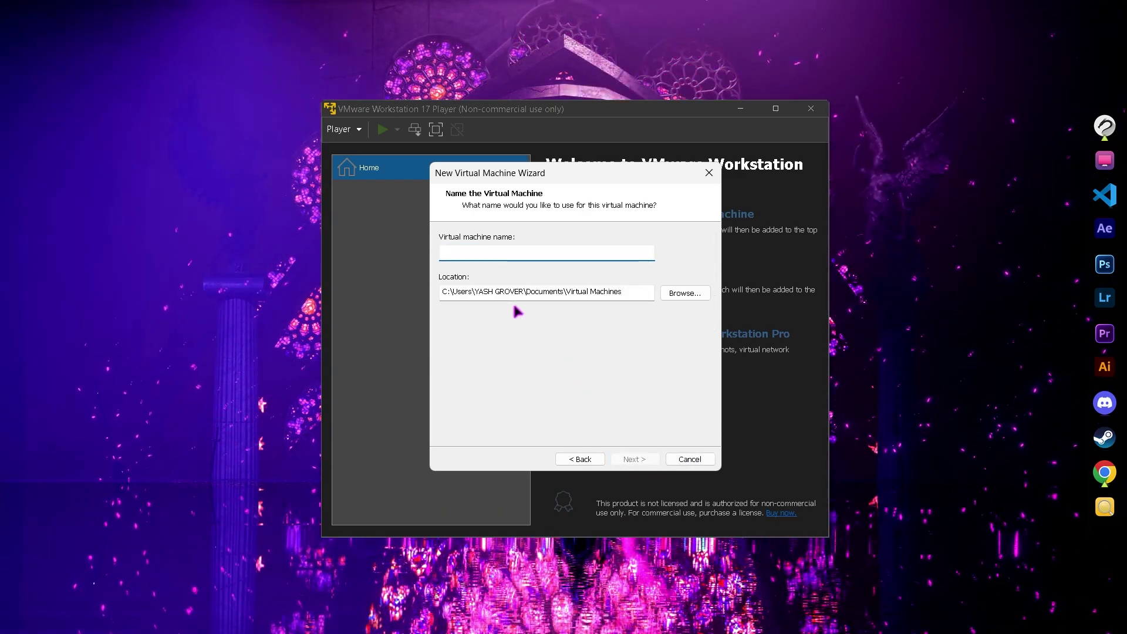
type("Parrot OS")
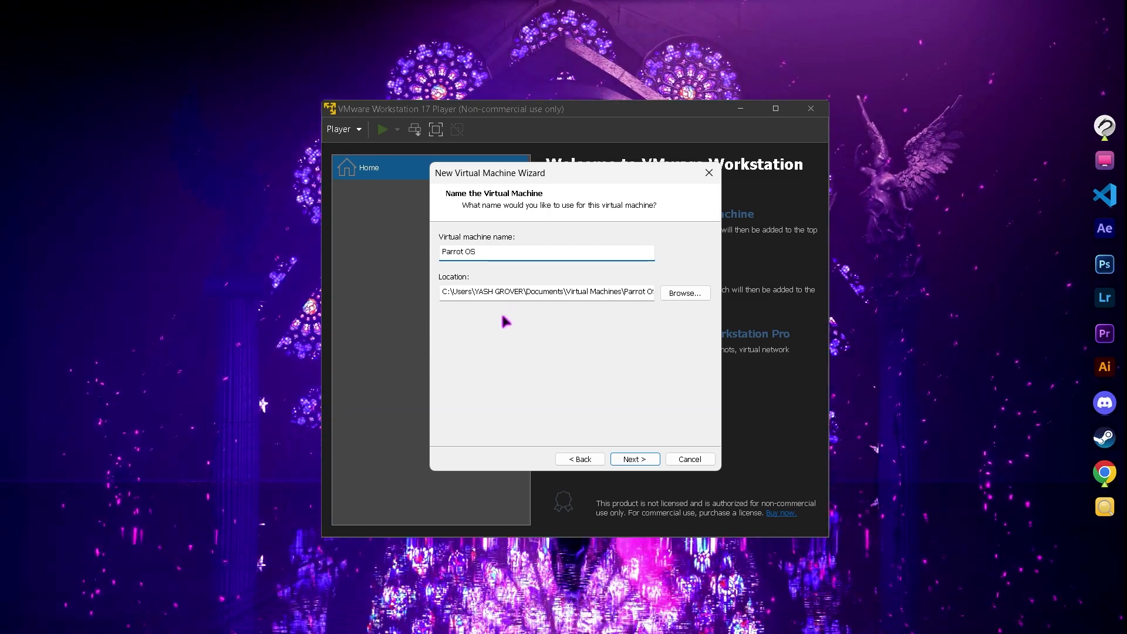
left_click(637, 458)
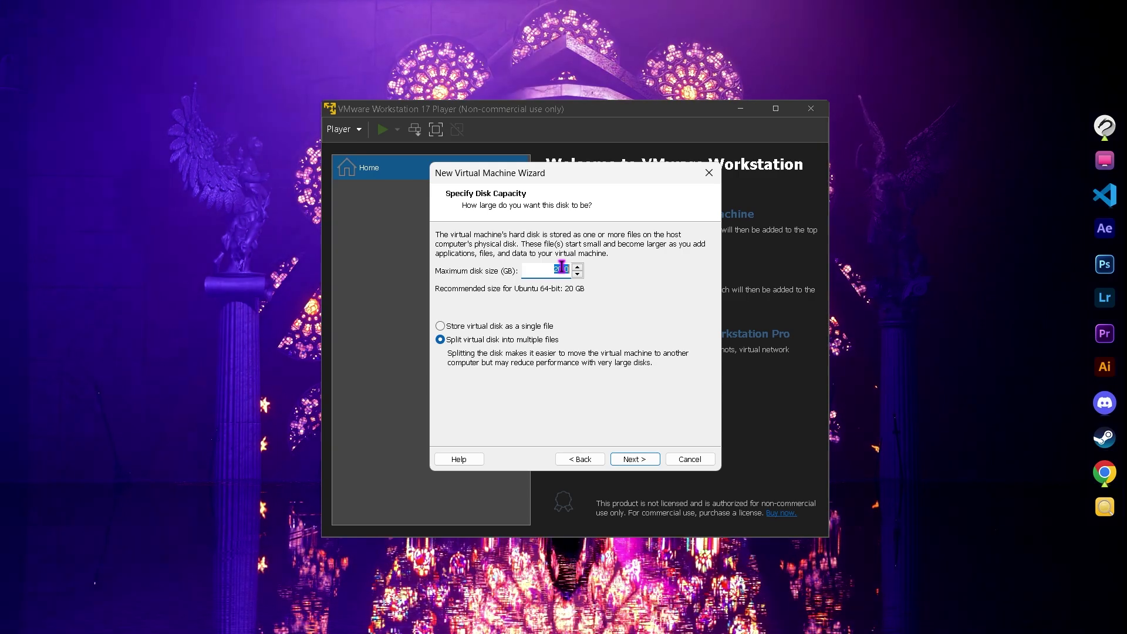
Step: Store the virtual disk as a single file and open Customize Hardware from the summary
left_click(441, 327)
left_click(631, 461)
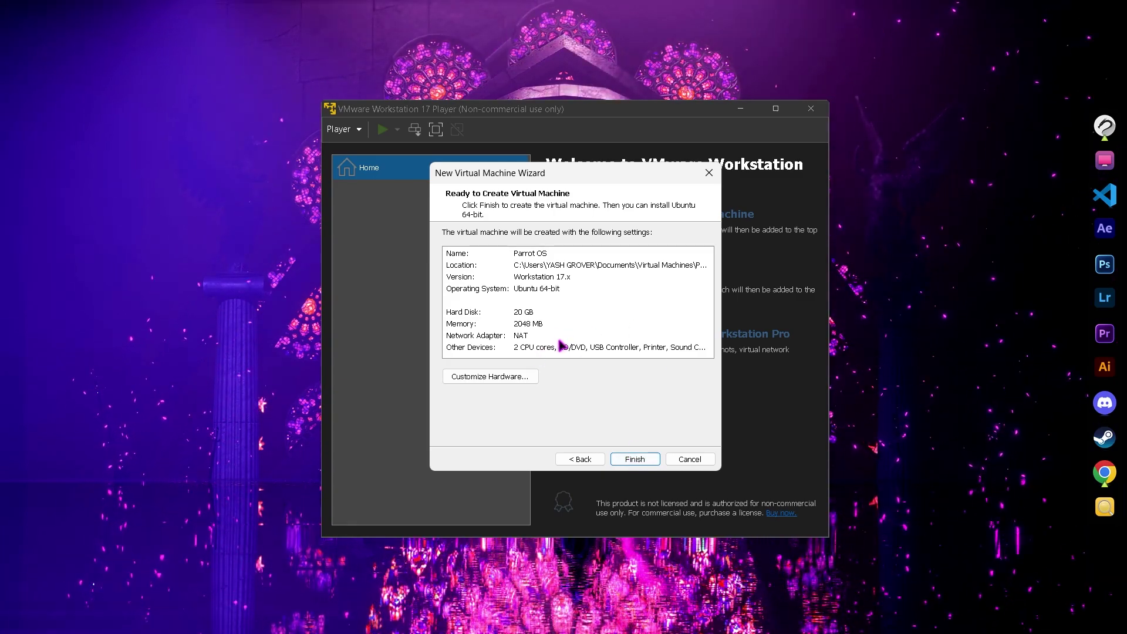
left_click(524, 327)
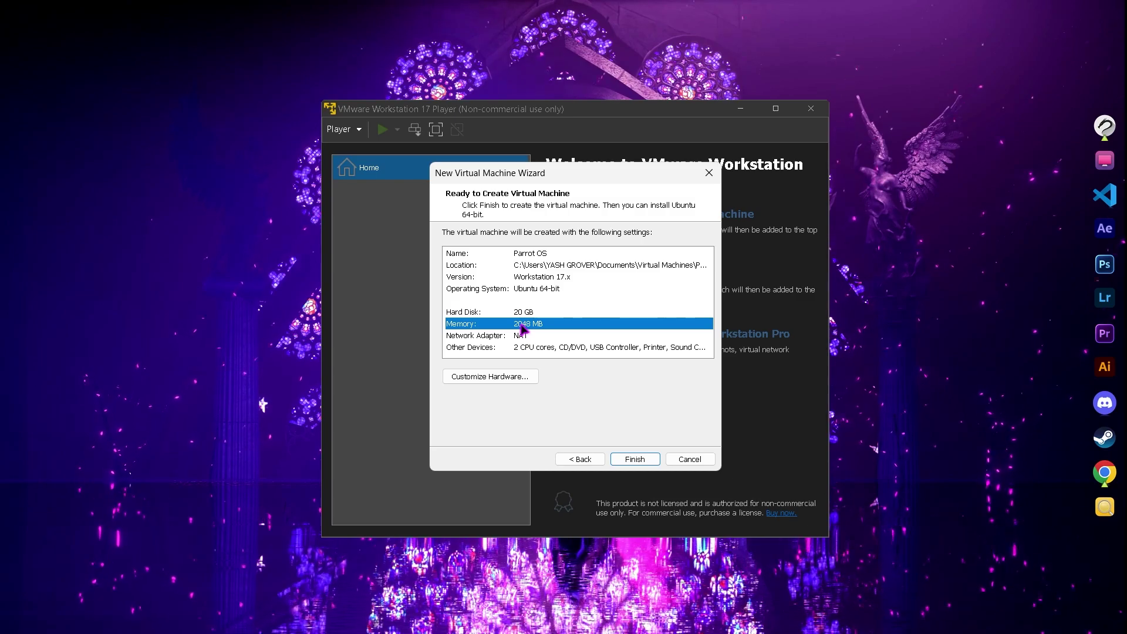
left_click(526, 375)
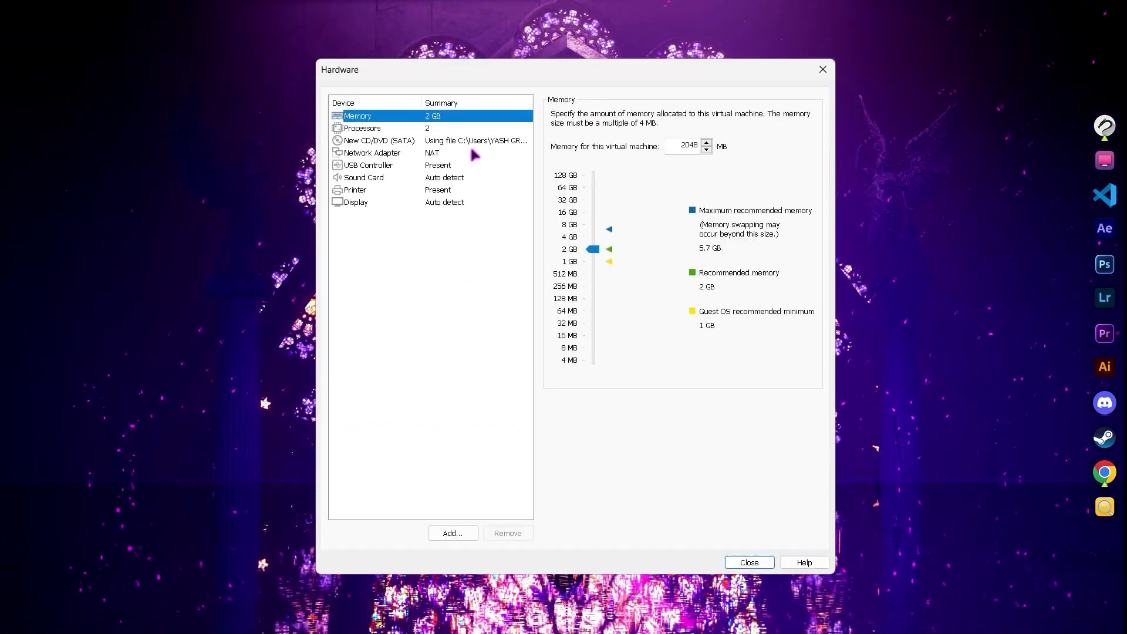
Step: Raise the VM memory to 3824 MB, close the hardware settings, and finish the wizard
left_click_drag(596, 251, 595, 234)
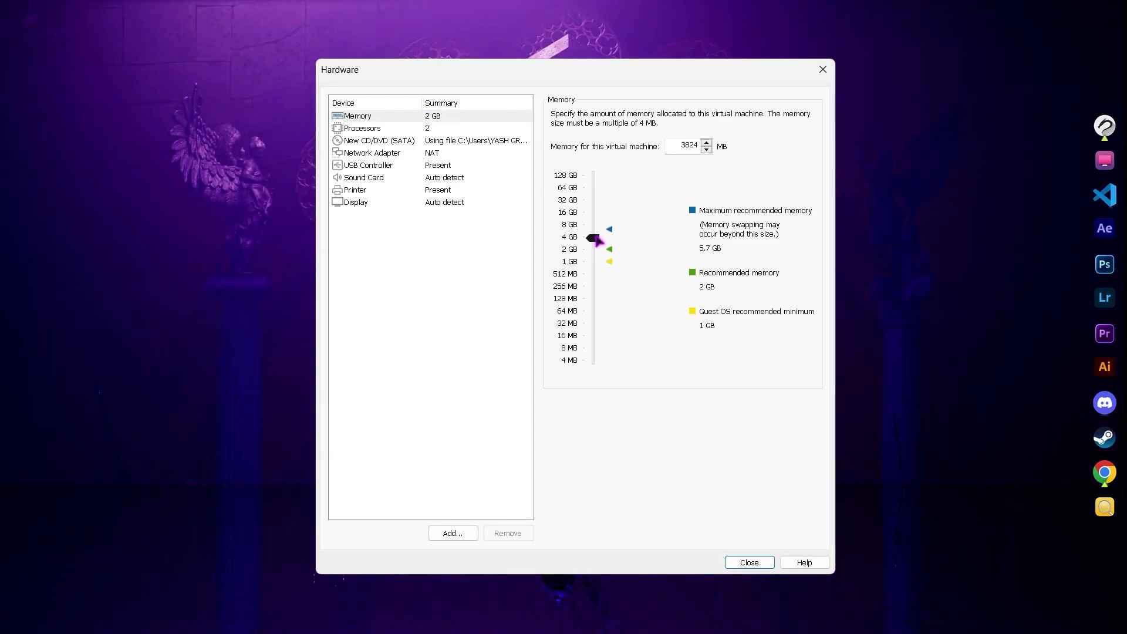
left_click(755, 562)
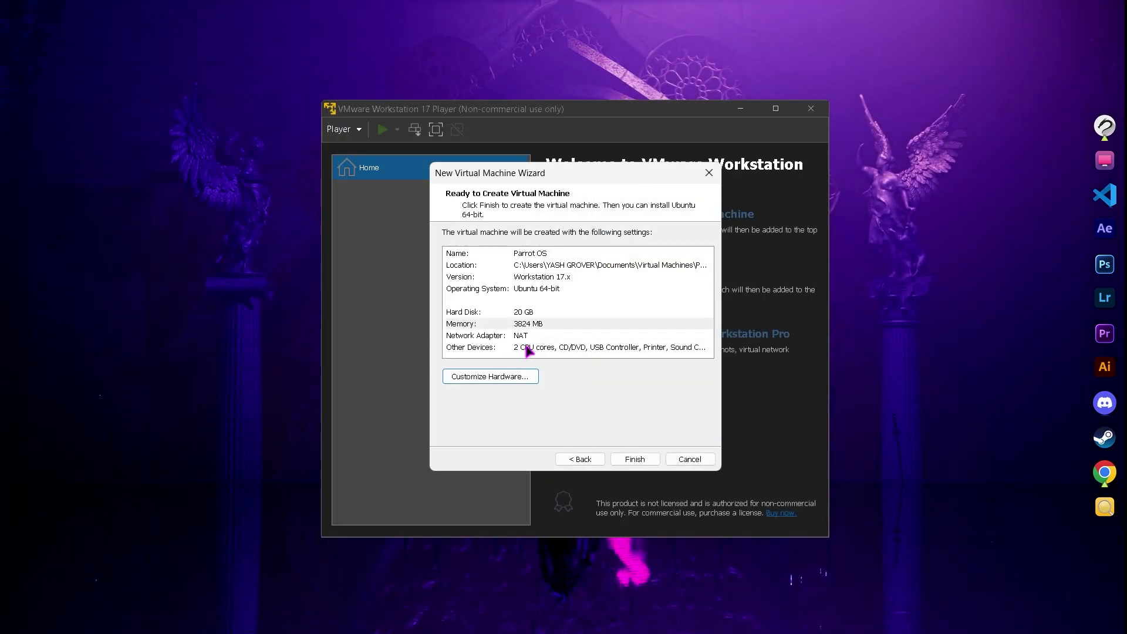
left_click(639, 460)
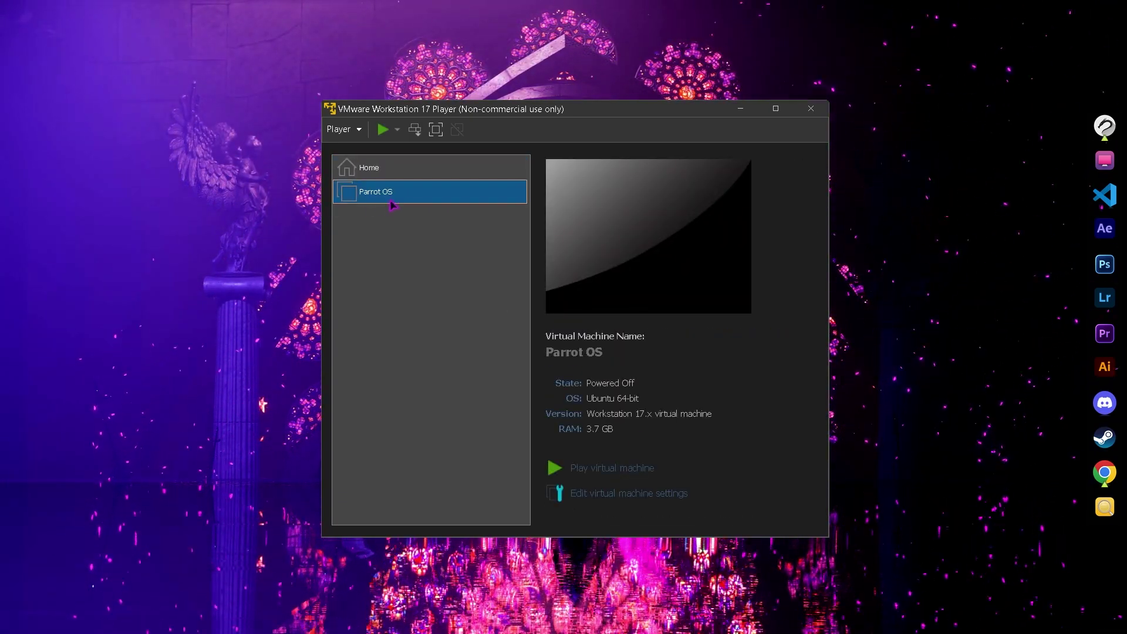
Step: Power on the Parrot OS VM and maximize its window to show the boot menu
left_click(579, 473)
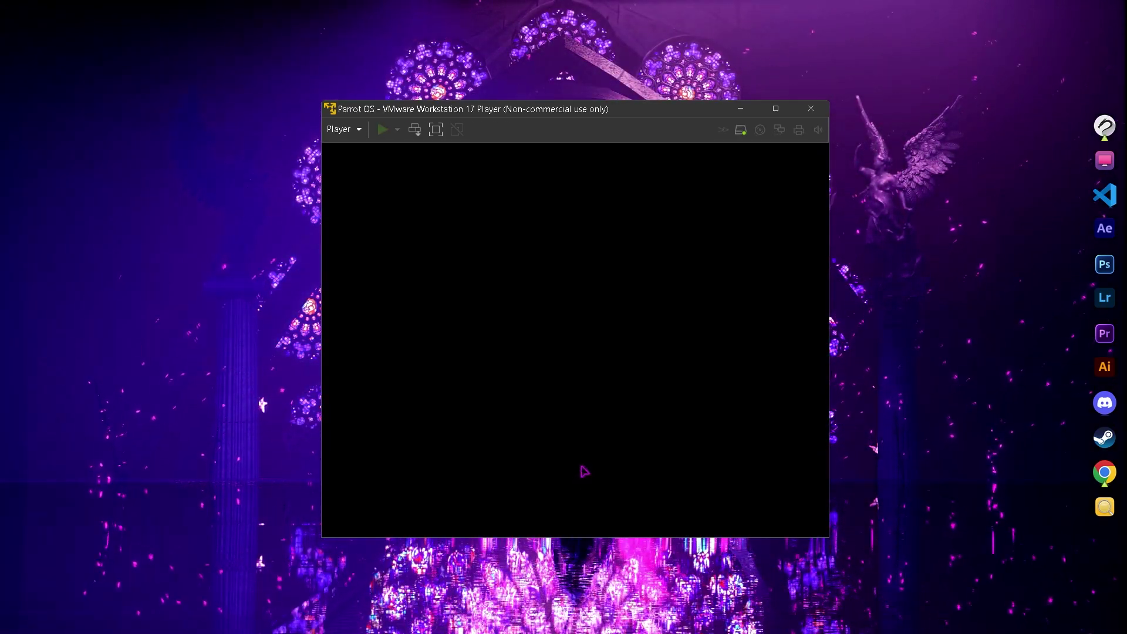
left_click(776, 108)
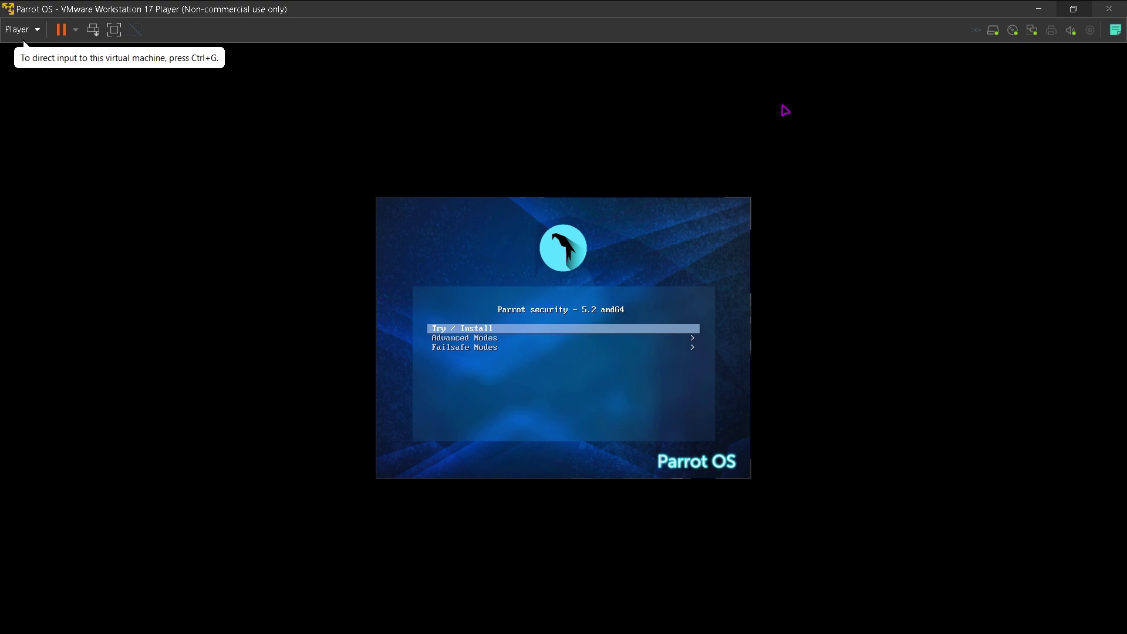
Step: Browse the Parrot boot menu options and boot the Try / Install entry
left_click(436, 319)
key("Down")
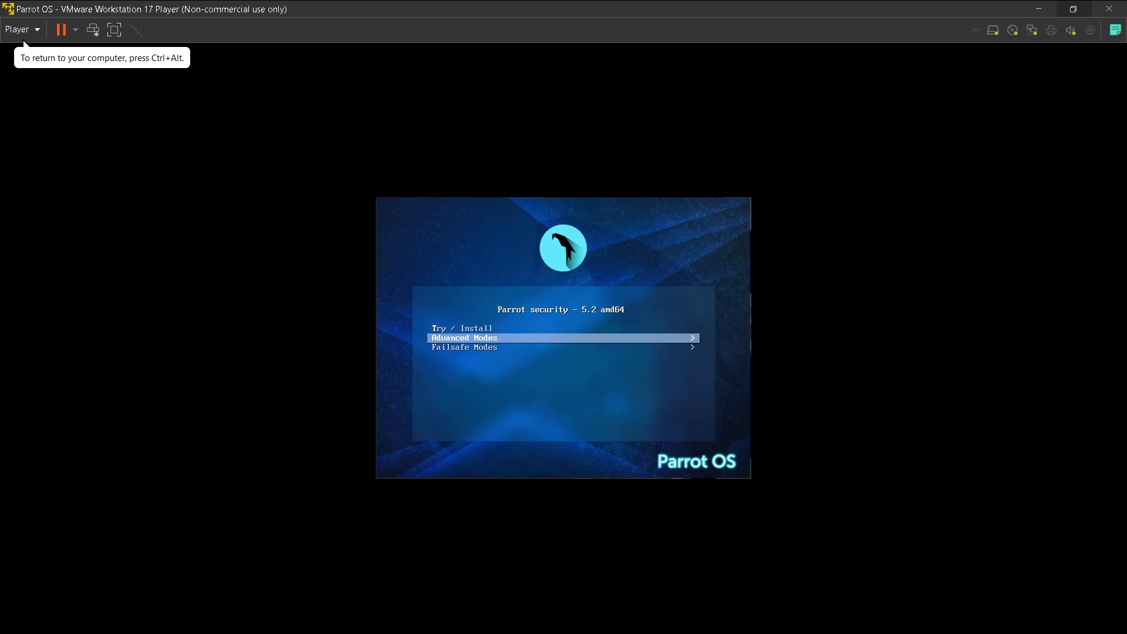
key("Down")
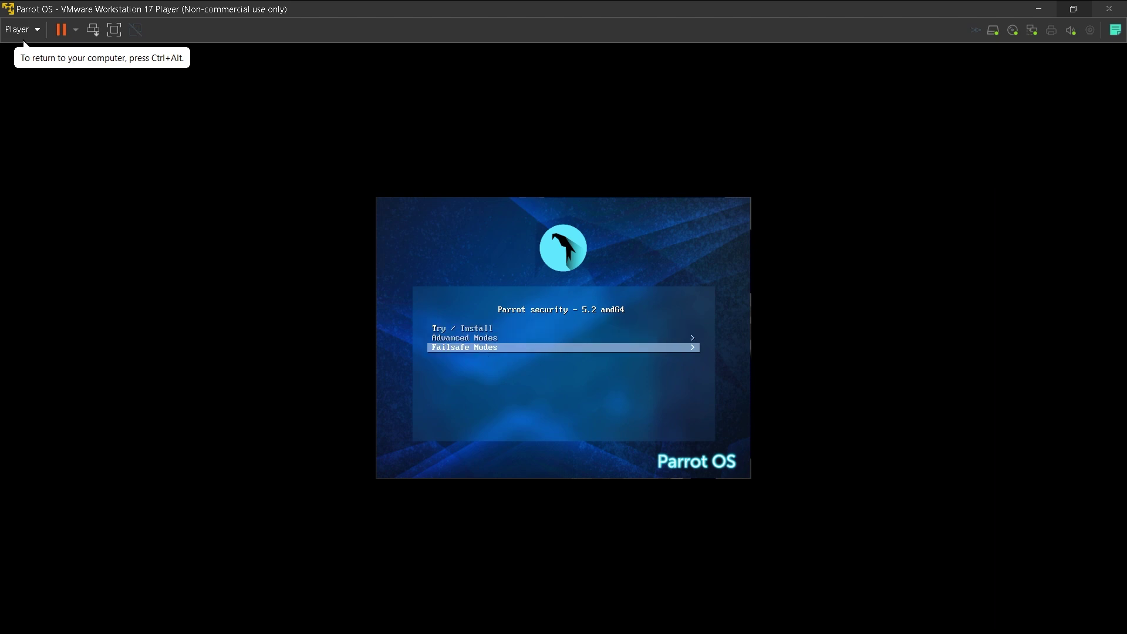
key("Up")
key("Up")
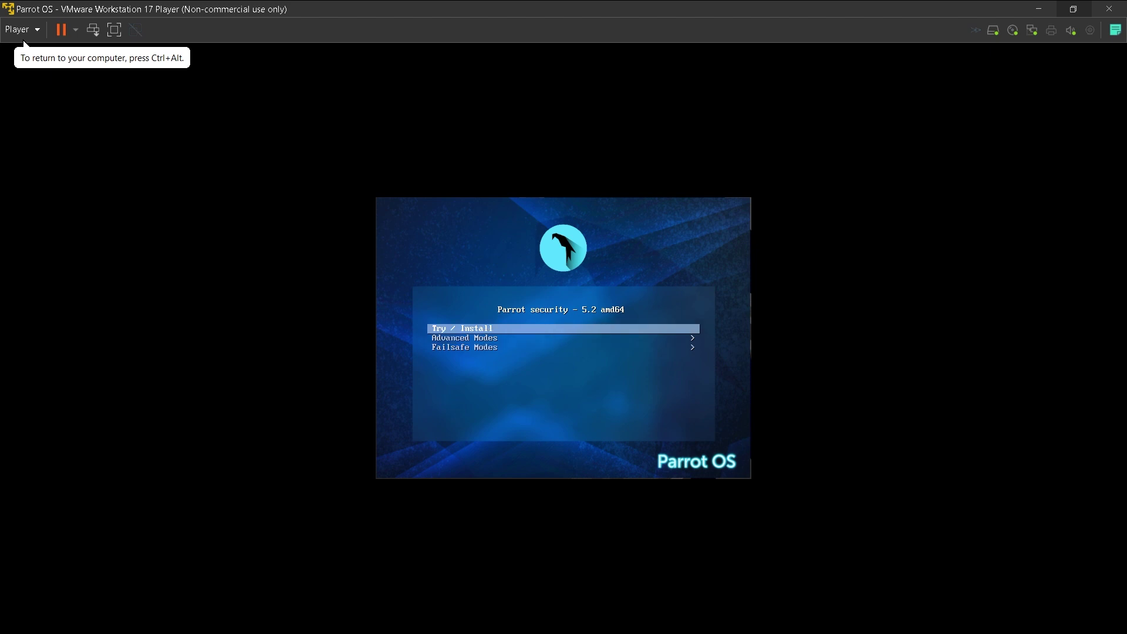
key("Return")
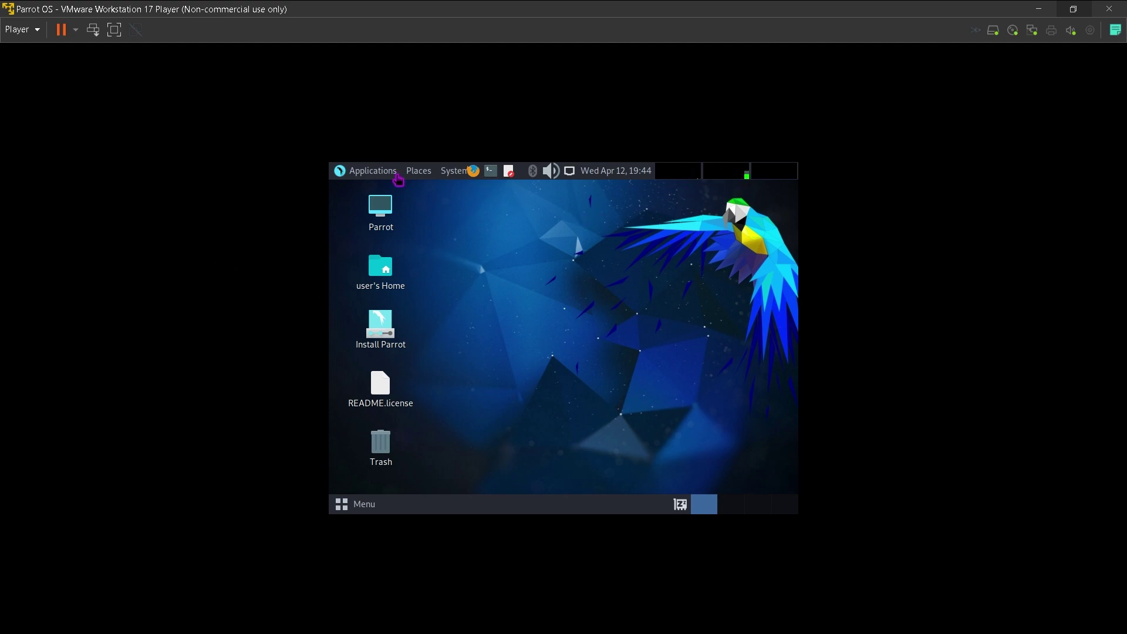
Step: Run Install Parrot full screen with default language, New York time zone and keyboard, choosing Erase disk
left_click(114, 31)
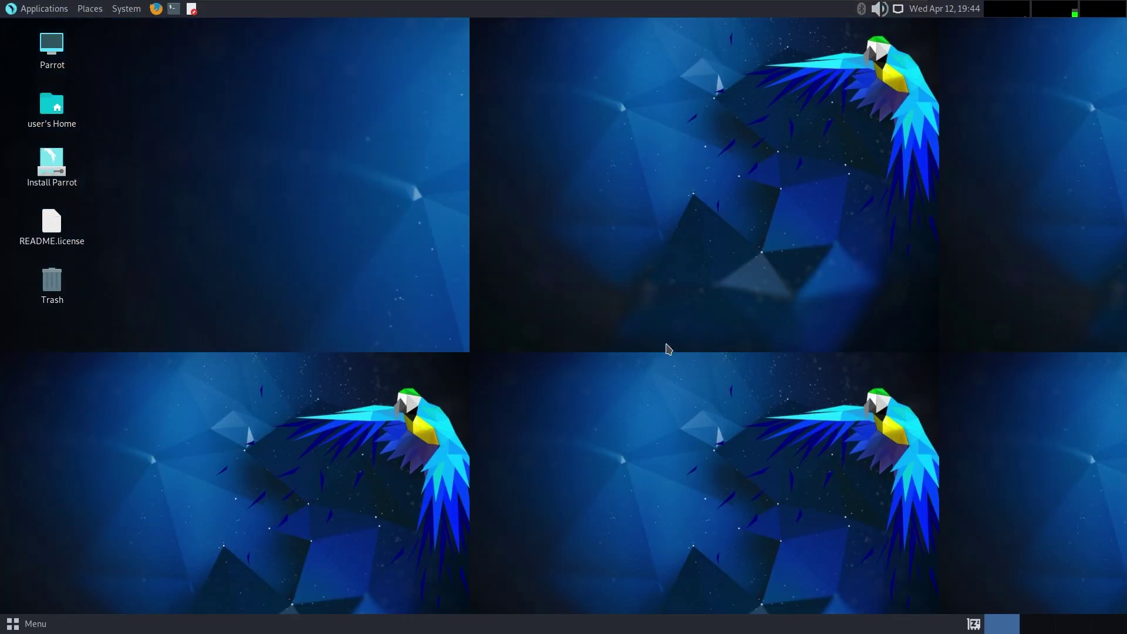
left_click(45, 169)
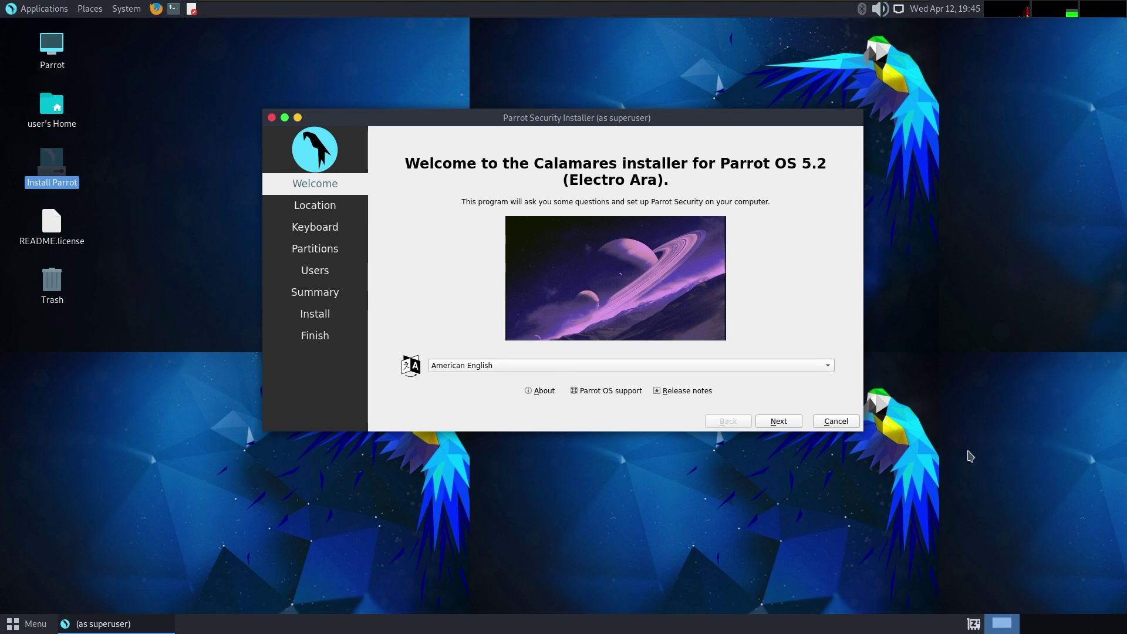
left_click(779, 421)
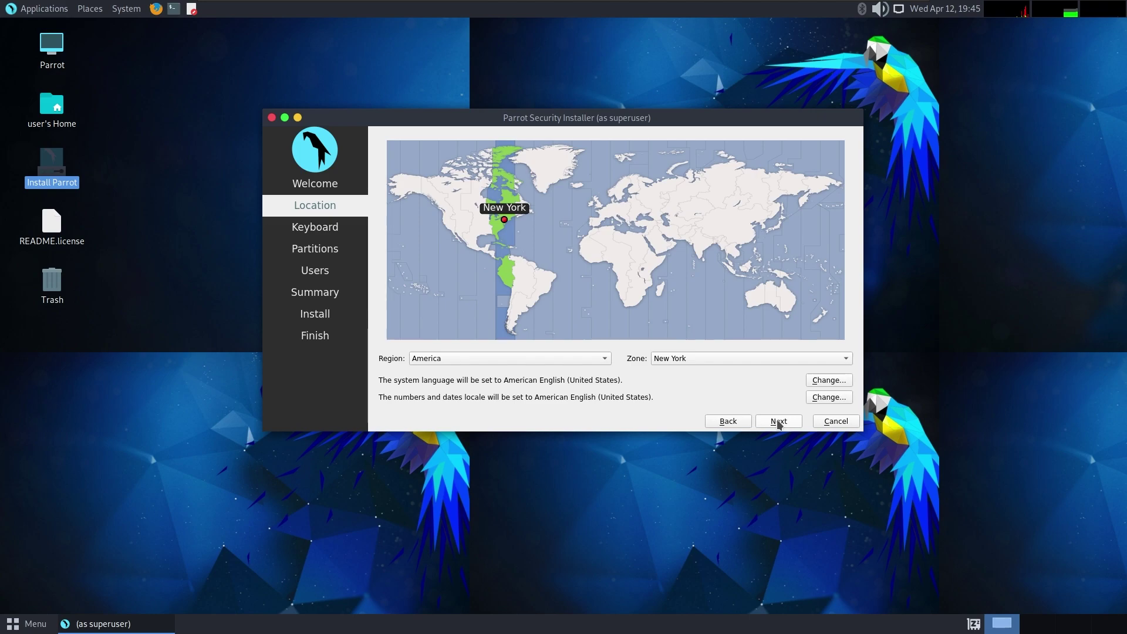
left_click(778, 422)
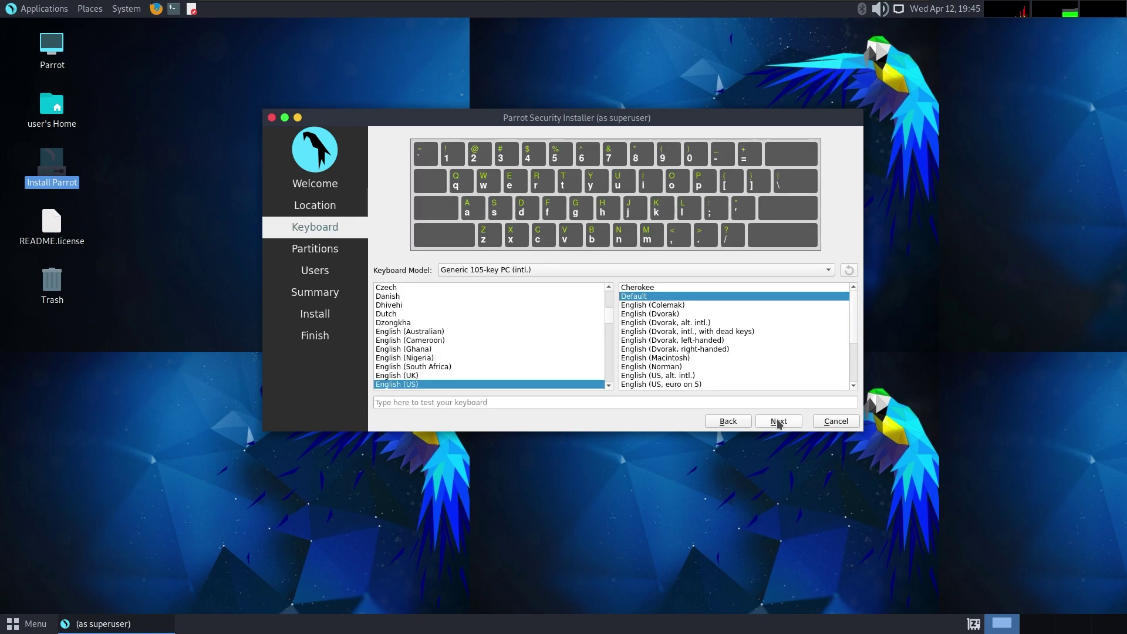
left_click(779, 421)
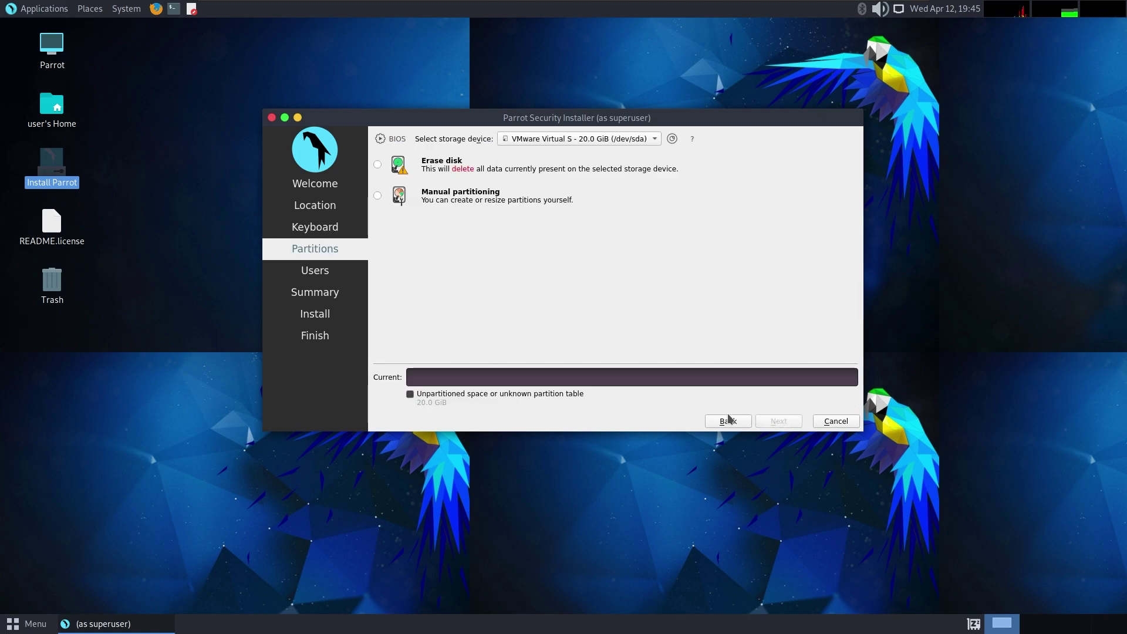
left_click(377, 165)
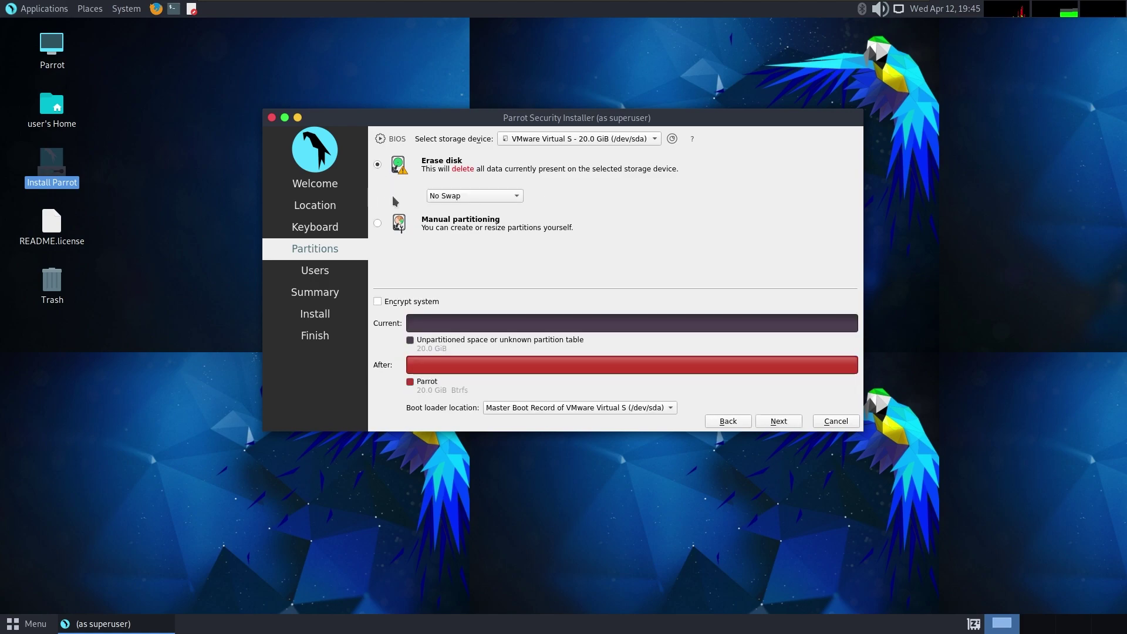
Step: Enter the user's name and set the computer name to parrotos
left_click(780, 421)
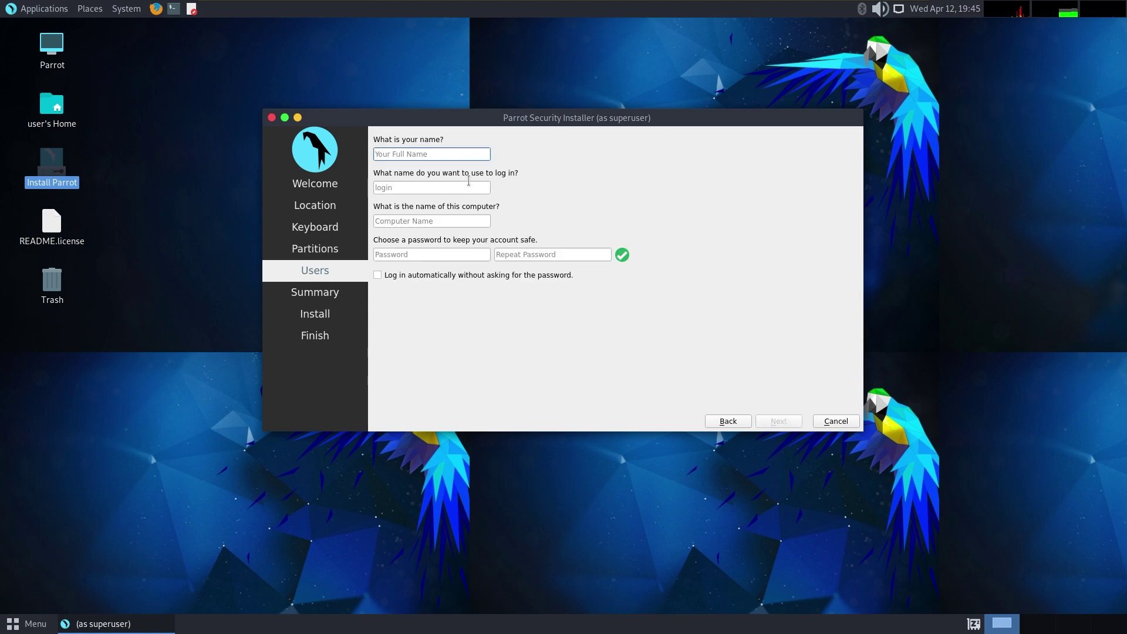
type("guru")
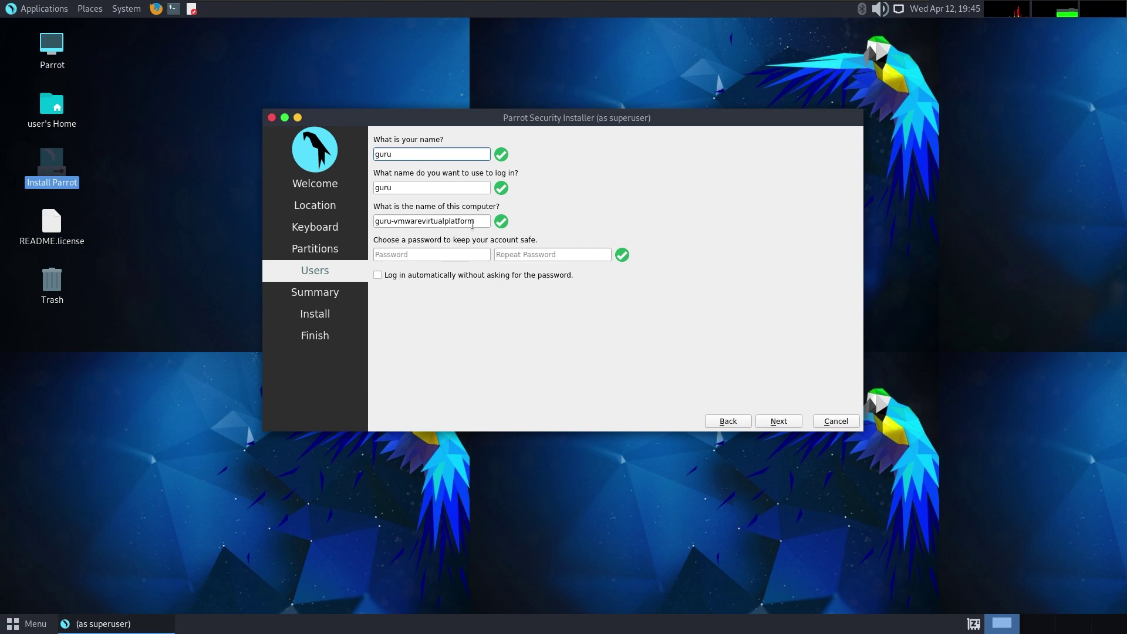
left_click_drag(473, 224, 374, 222)
key("BackSpace")
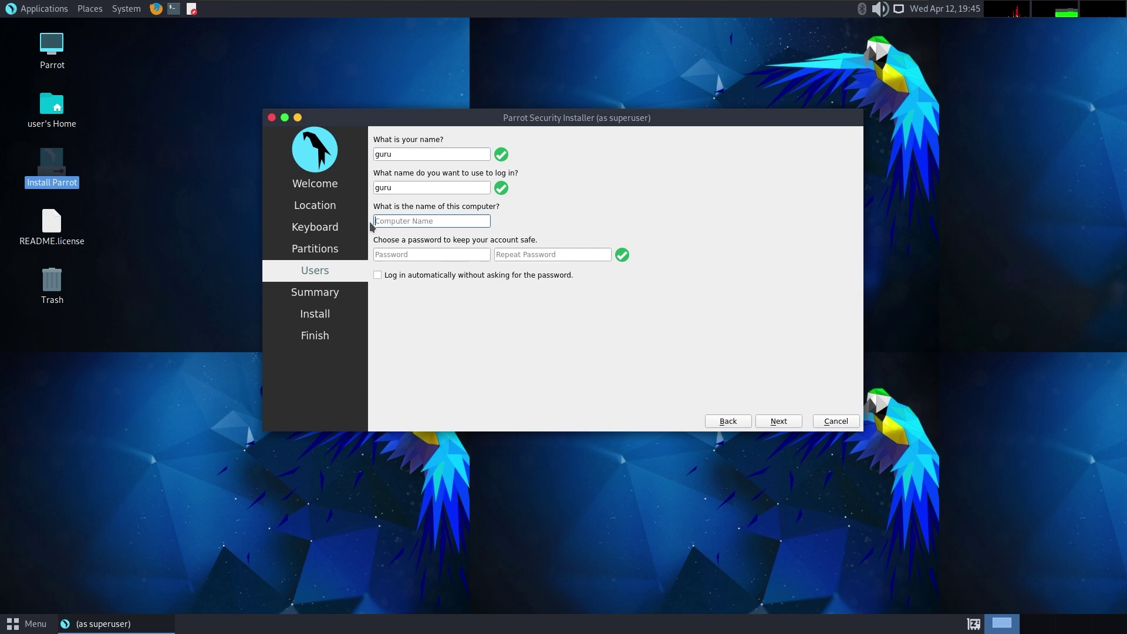
type("parrot")
key("BackSpace")
Step: Enter and confirm the account password, then continue to the installation summary
left_click(395, 253)
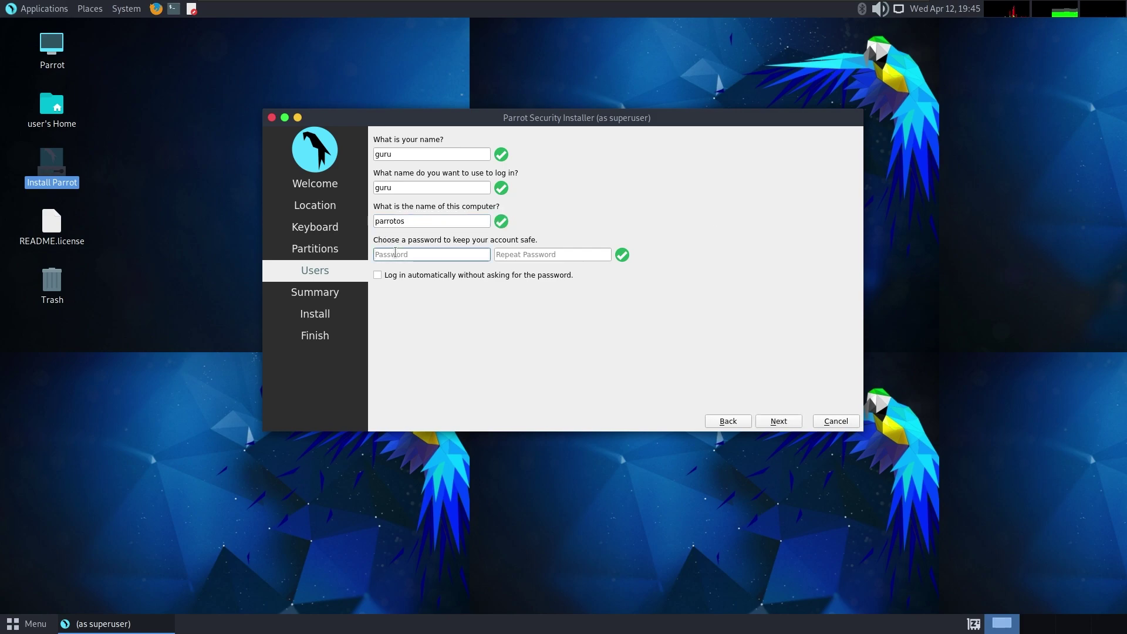
left_click(536, 252)
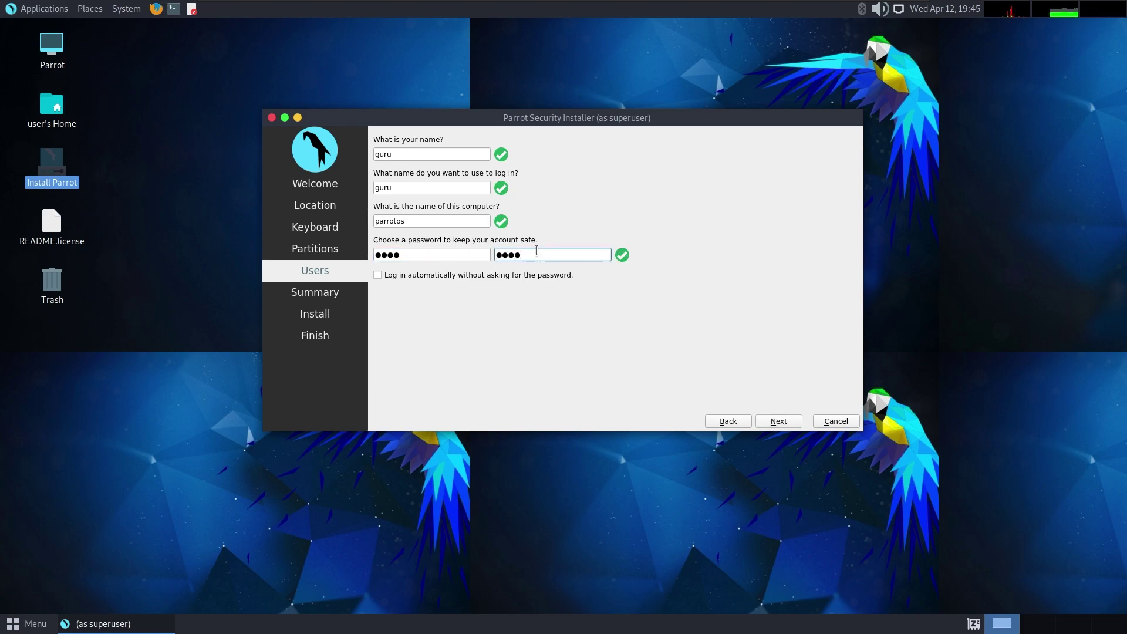
left_click(778, 421)
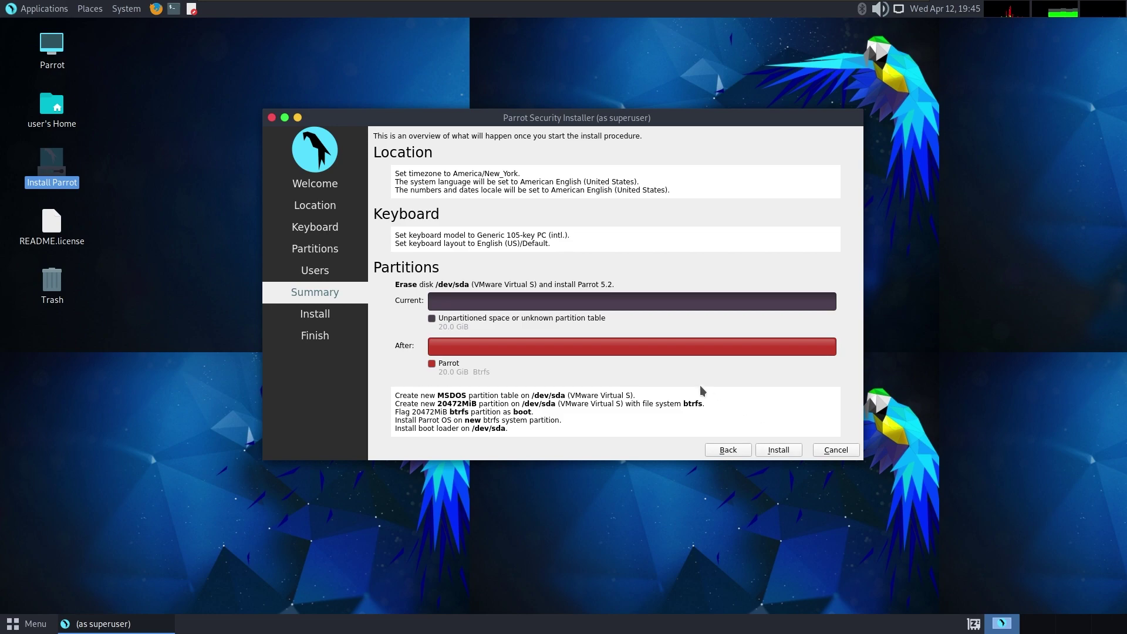
Step: Install Parrot OS 5.2 onto the erased disk, confirm the disk changes, and restart when done
left_click(781, 450)
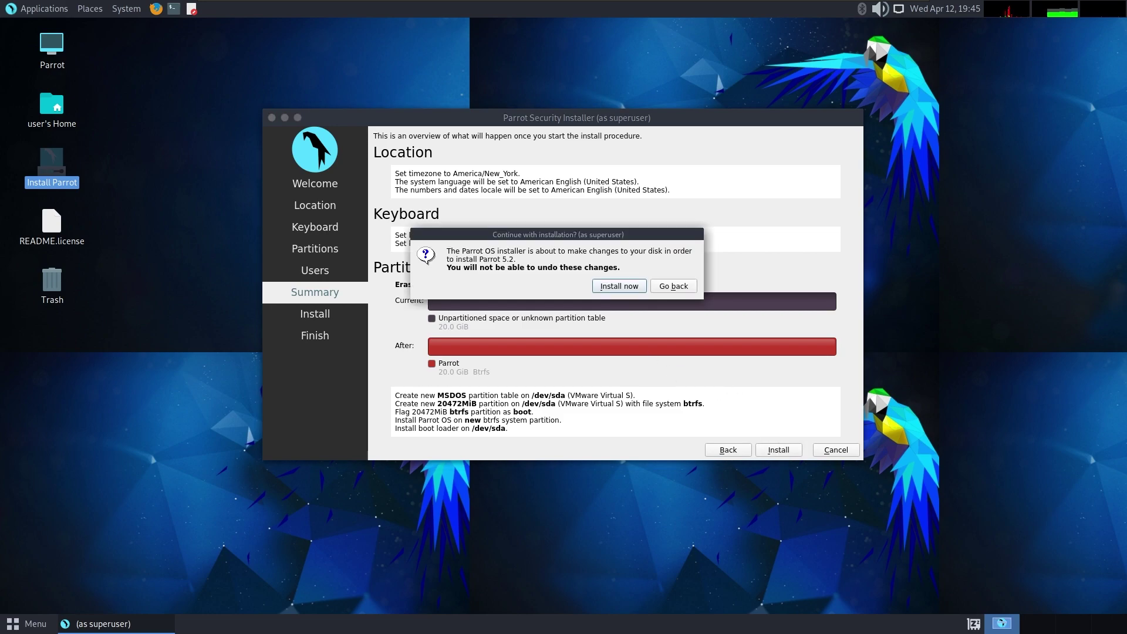
left_click(610, 287)
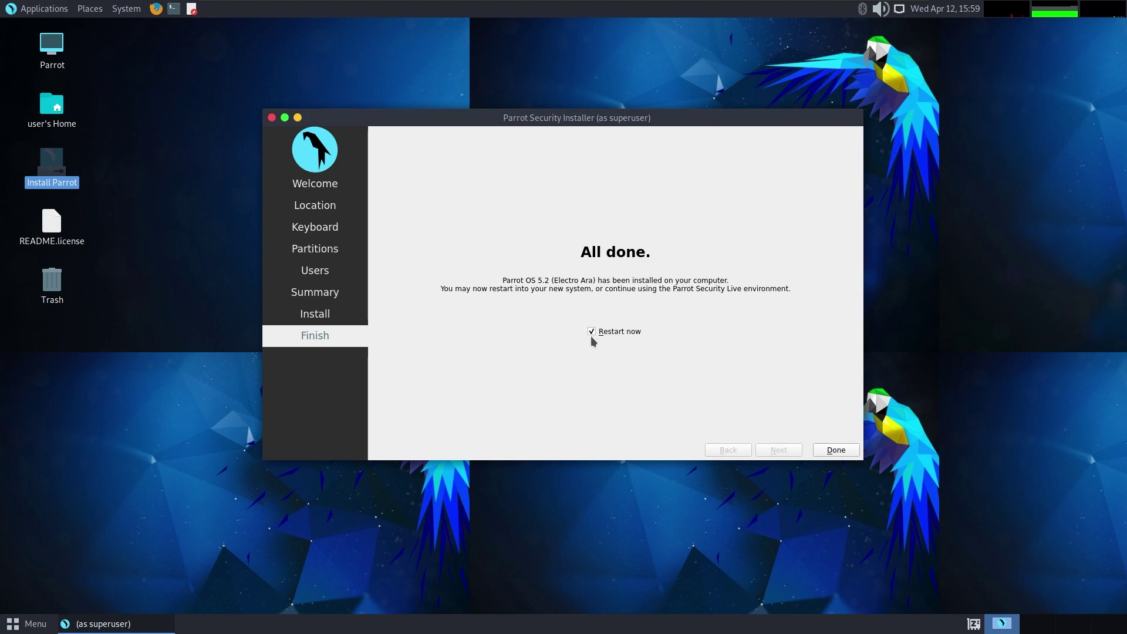
left_click(836, 450)
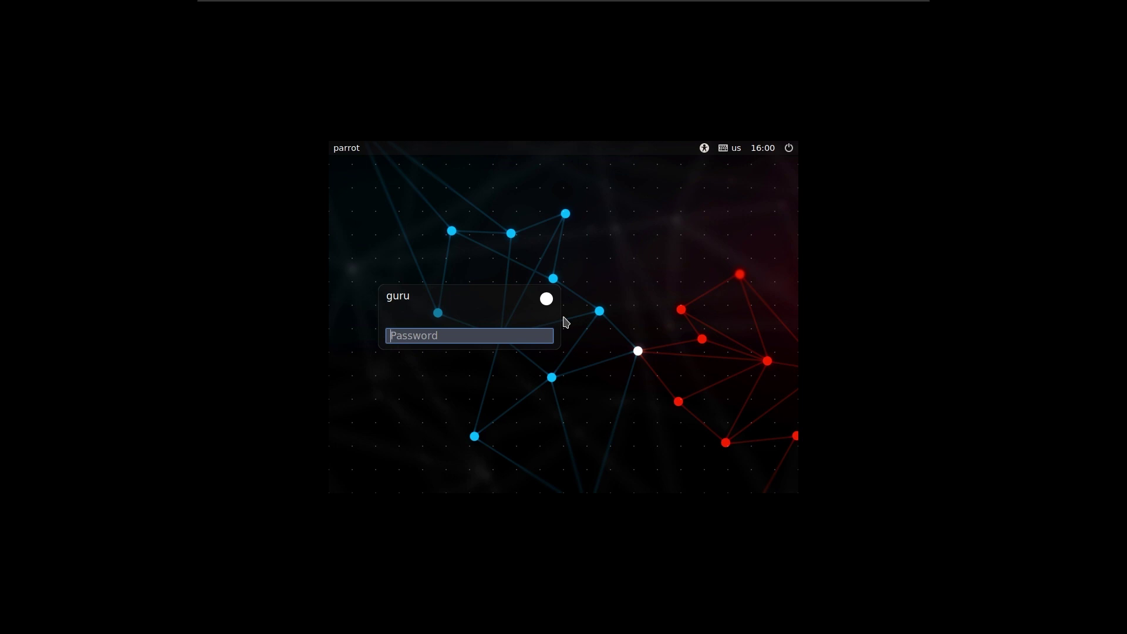
Step: Log in with the account password, then take the virtual machine out of full-screen view
key("Return")
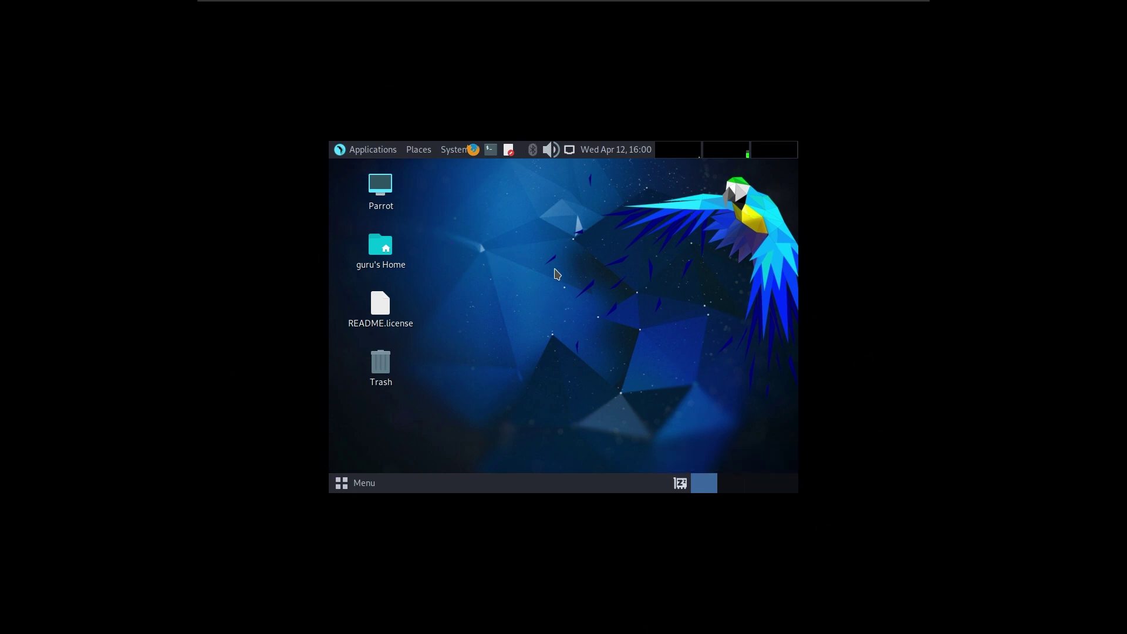
mouse_move(464, 3)
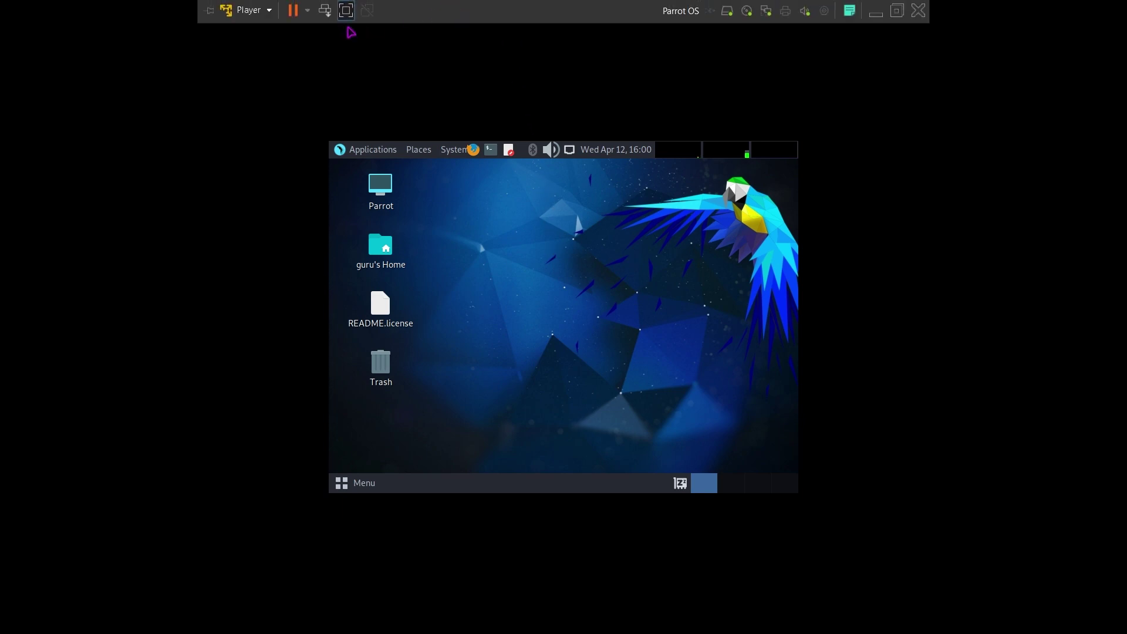
key("ctrl+alt+Return")
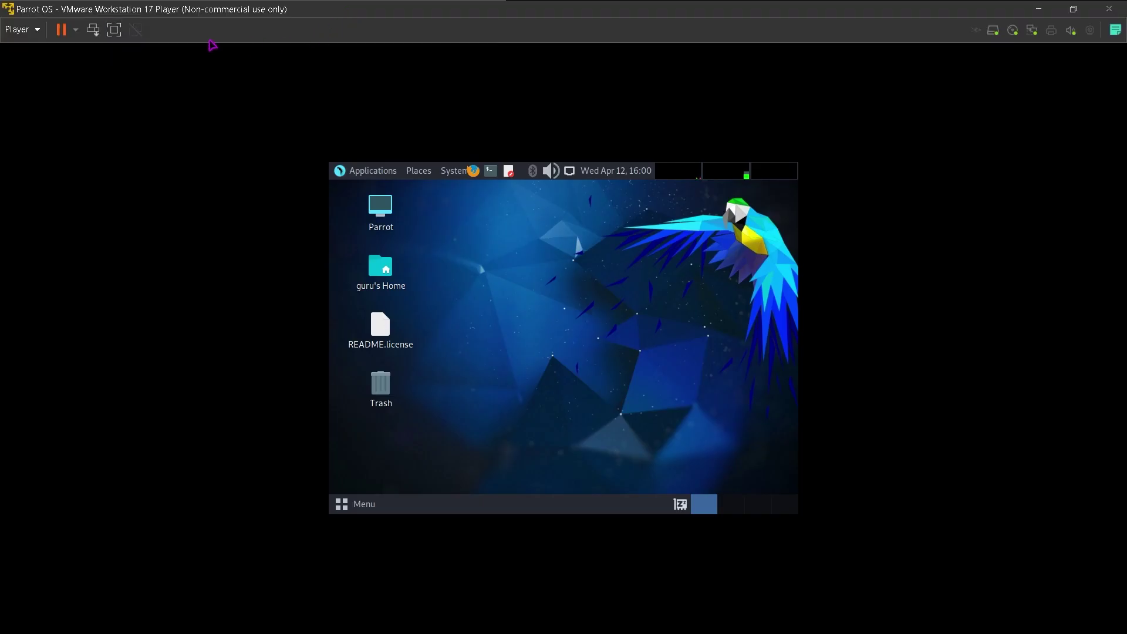
Step: Put the VM back in full screen and browse Applications > Pentesting down to the Wireless Testing tools
left_click(114, 30)
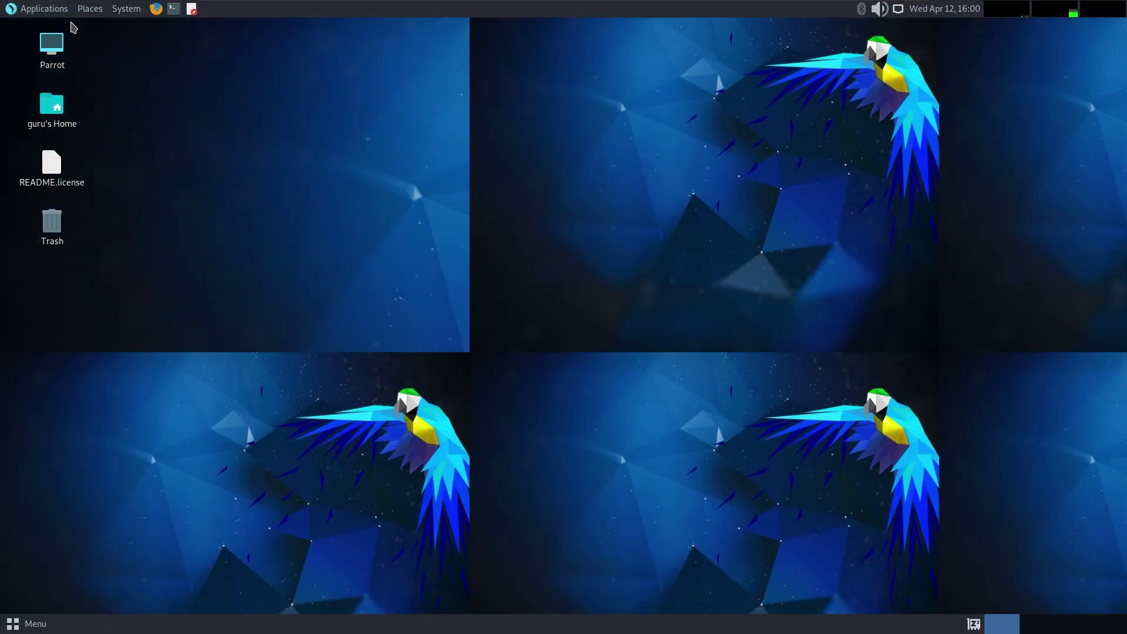
left_click(32, 7)
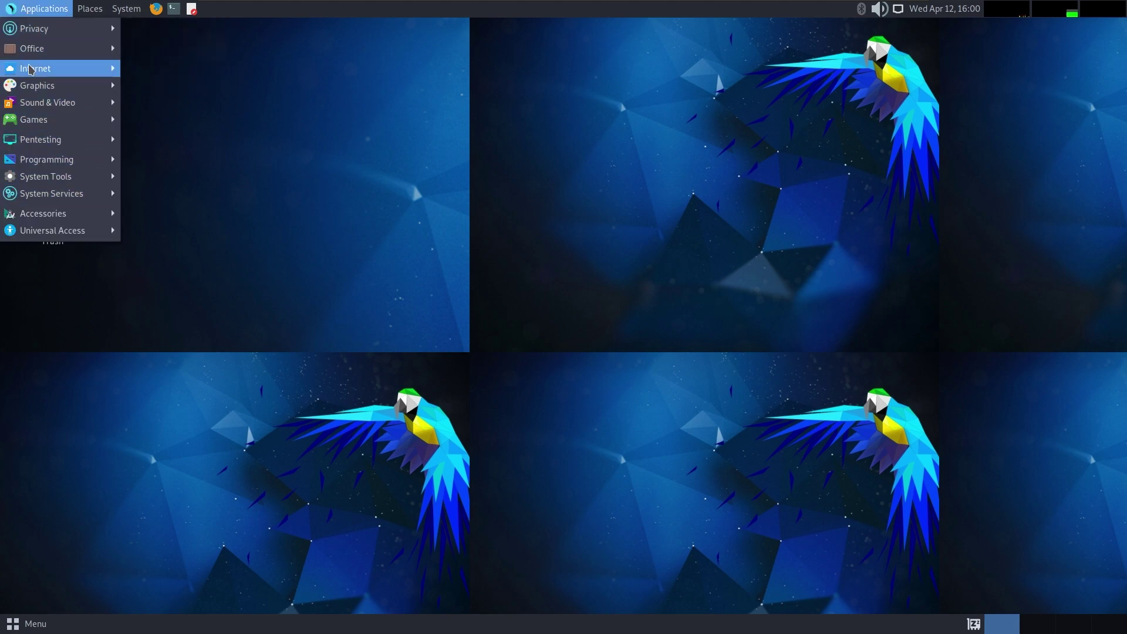
mouse_move(44, 140)
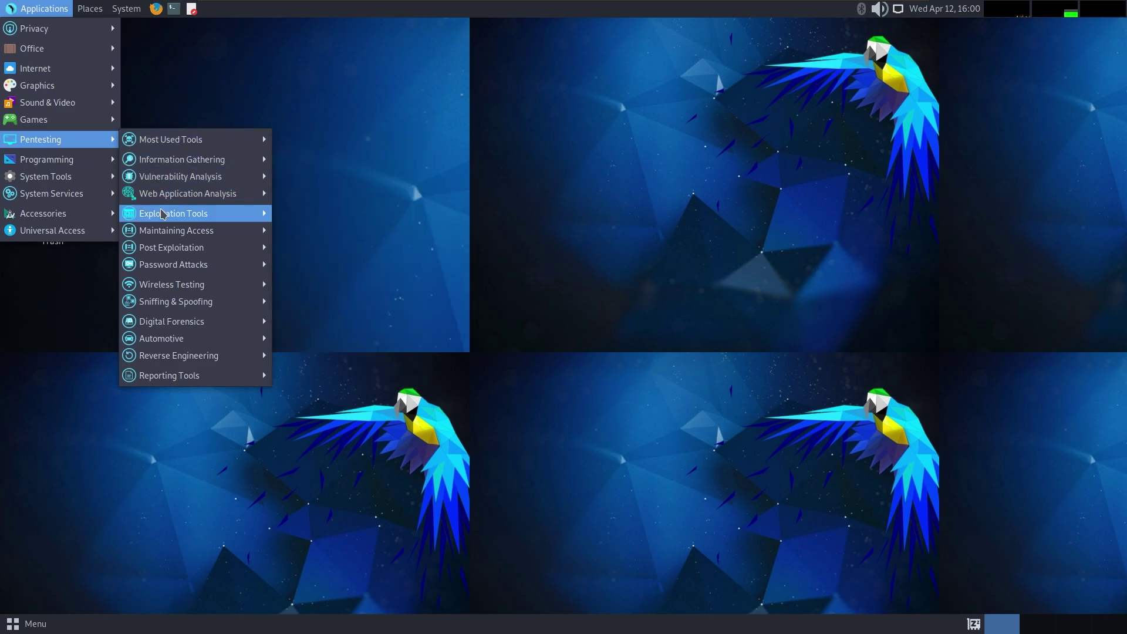
mouse_move(158, 215)
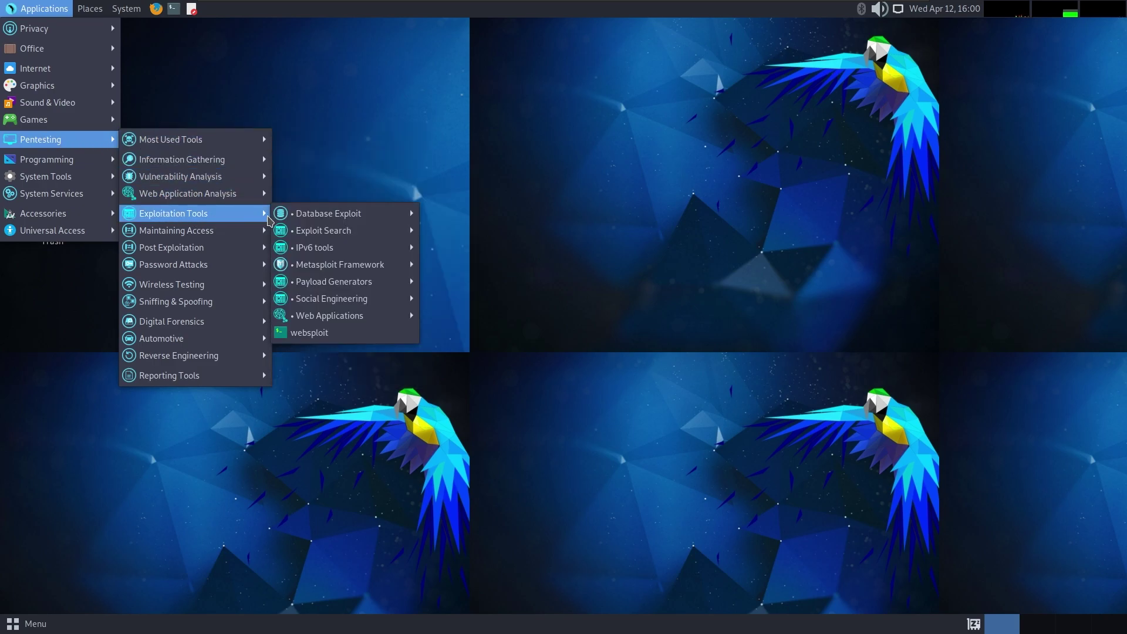
mouse_move(196, 233)
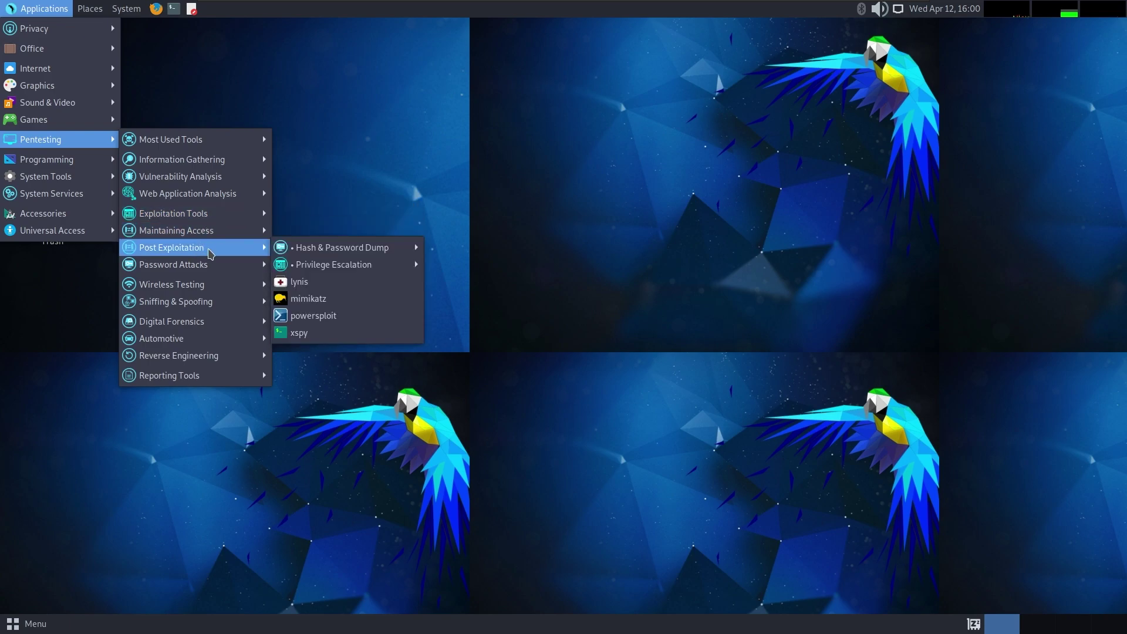
mouse_move(200, 289)
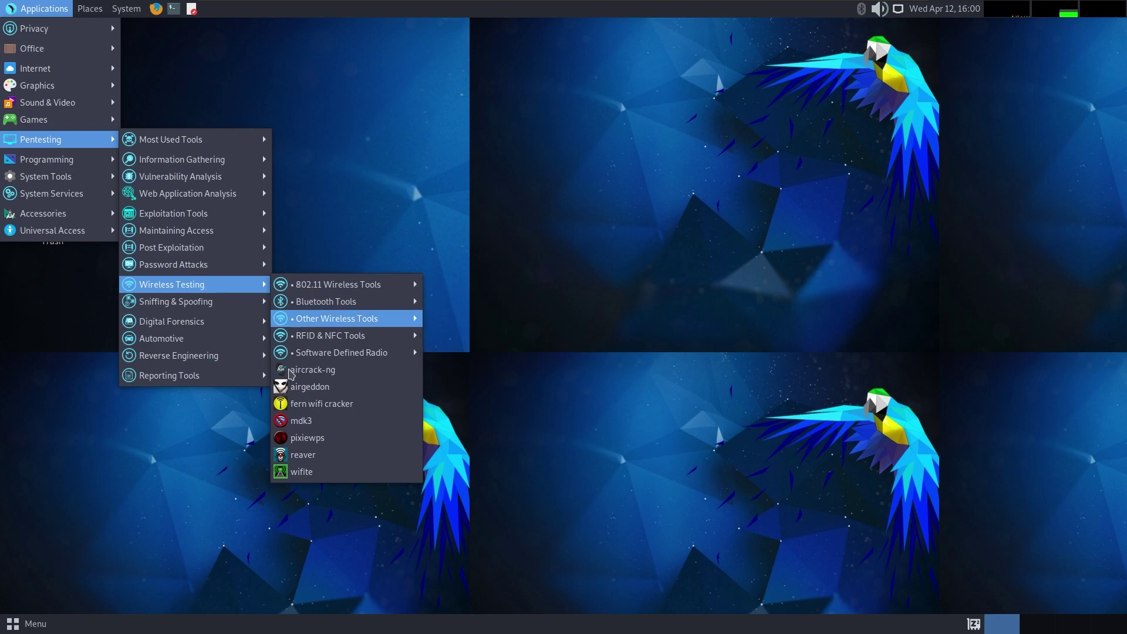